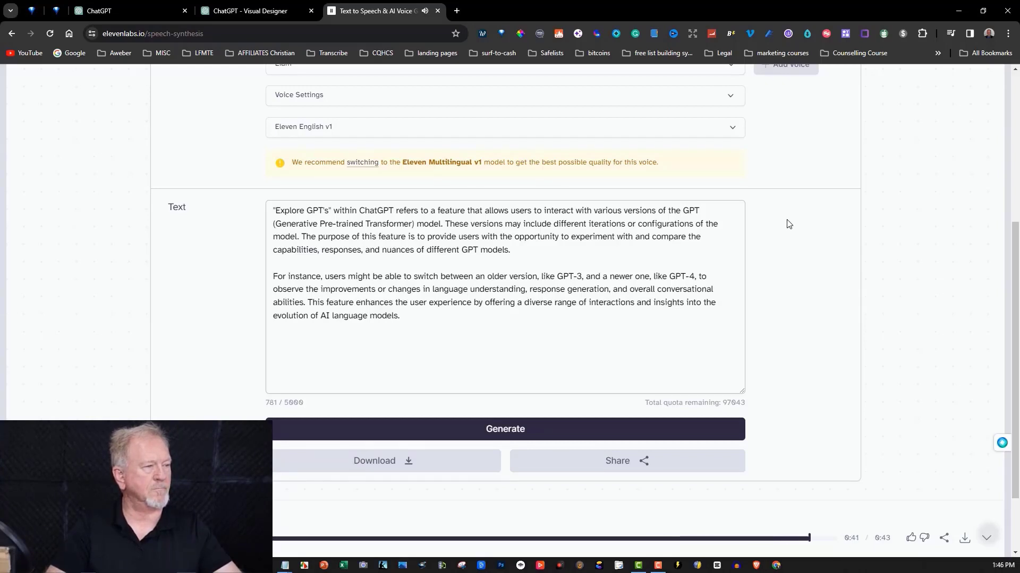
# Switch to ChatGPT and ask "What can Explore GPT's do for content and course creators?" in the open conversation.
pyautogui.click(101, 11)
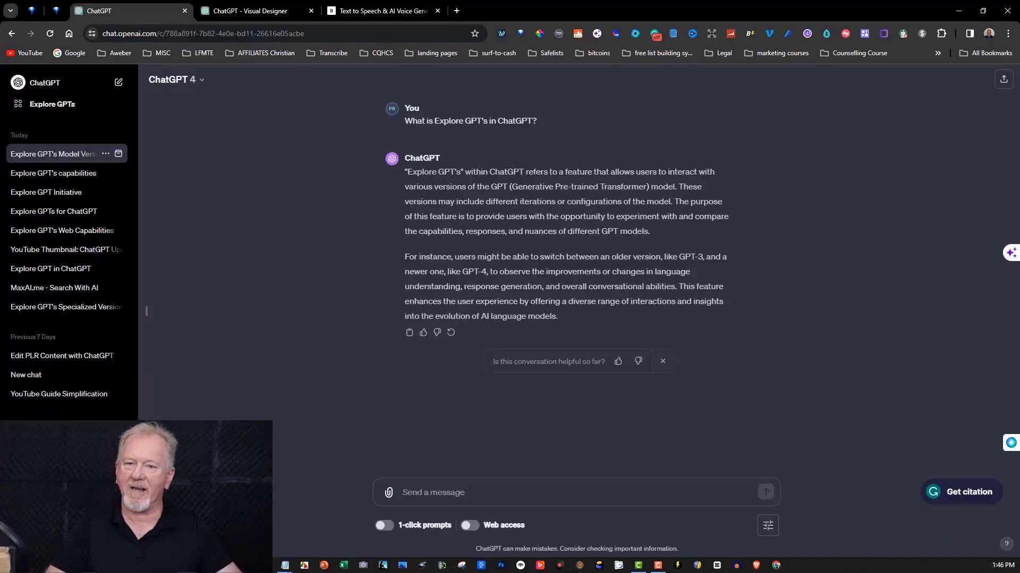
pyautogui.hotkey('alt', 'Tab')
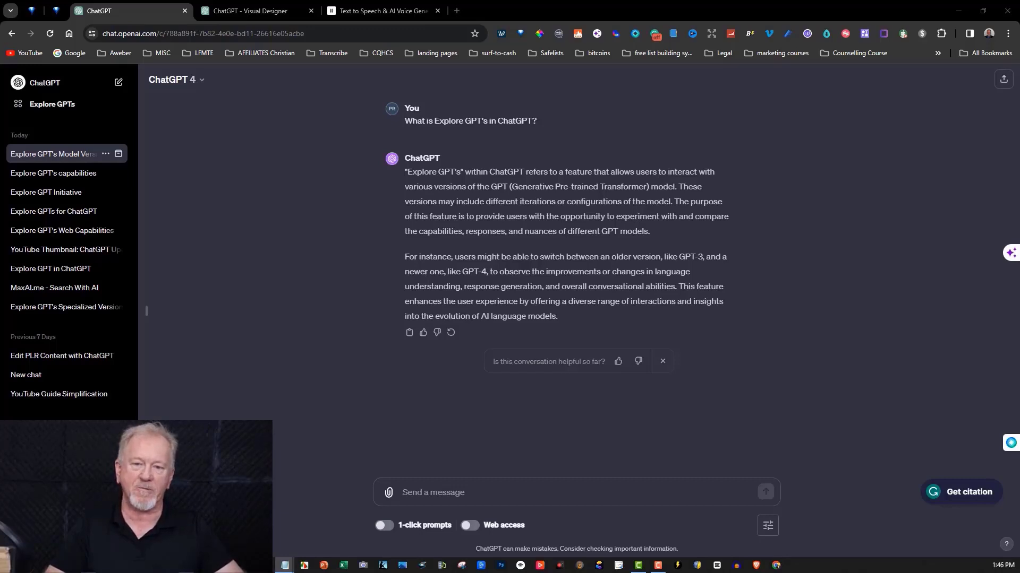
pyautogui.hotkey('alt', 'Tab')
pyautogui.write("What can Explore GPT's do for content and course creators?")
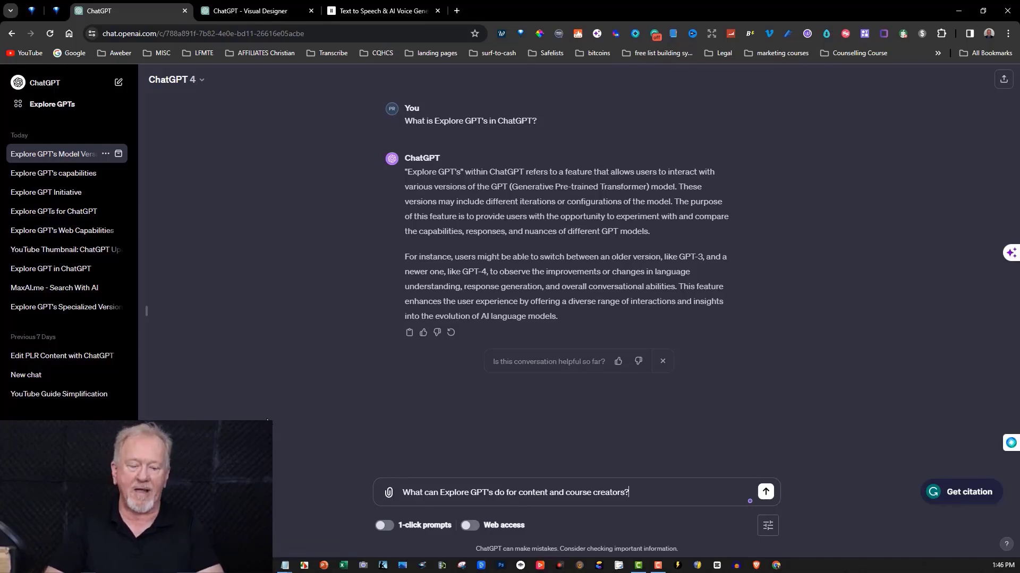
pyautogui.press('Return')
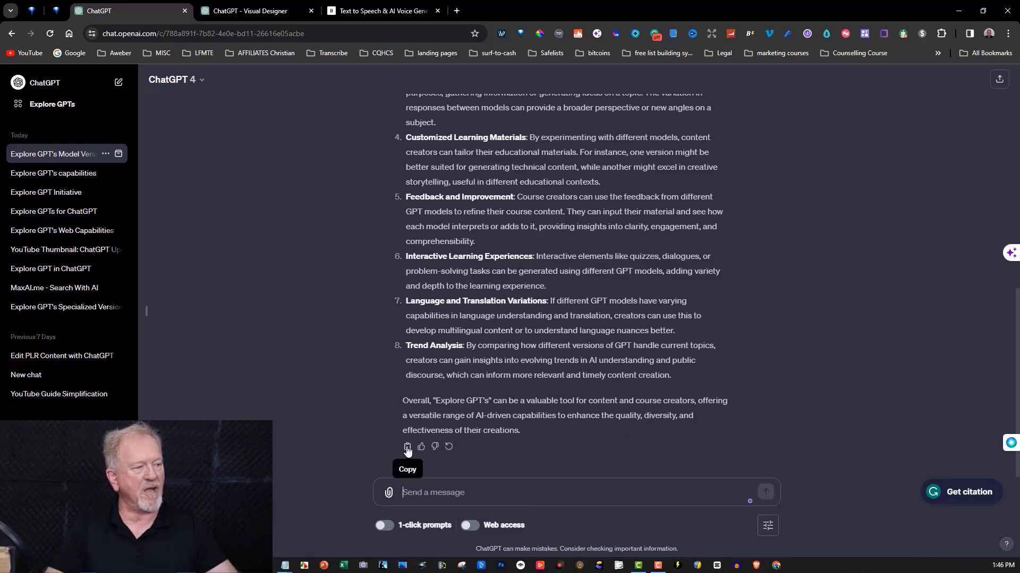
# Copy ChatGPT's answer about content and course creators and play its narration in ElevenLabs while following the text.
pyautogui.click(407, 448)
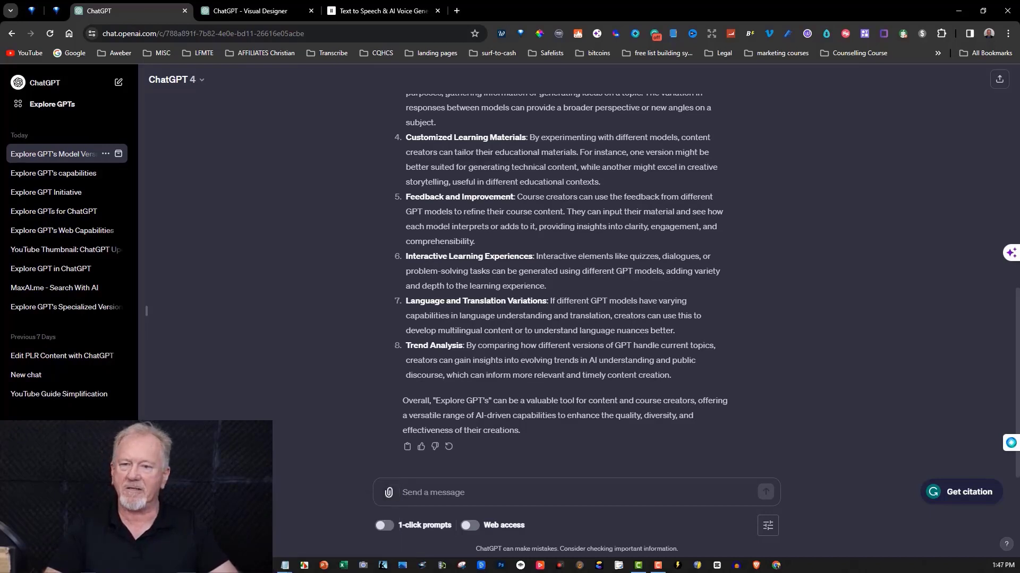
pyautogui.click(284, 565)
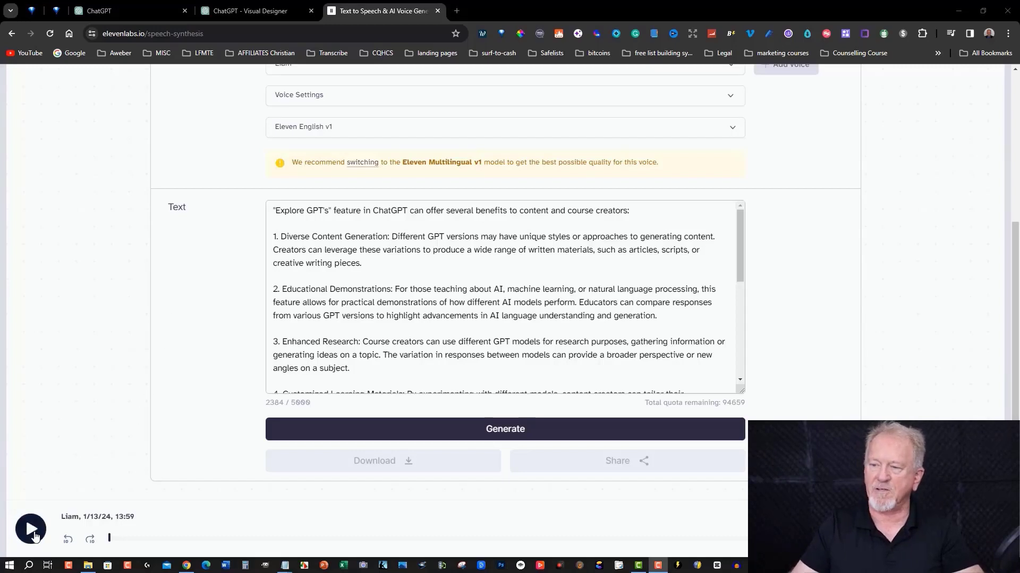
pyautogui.click(30, 531)
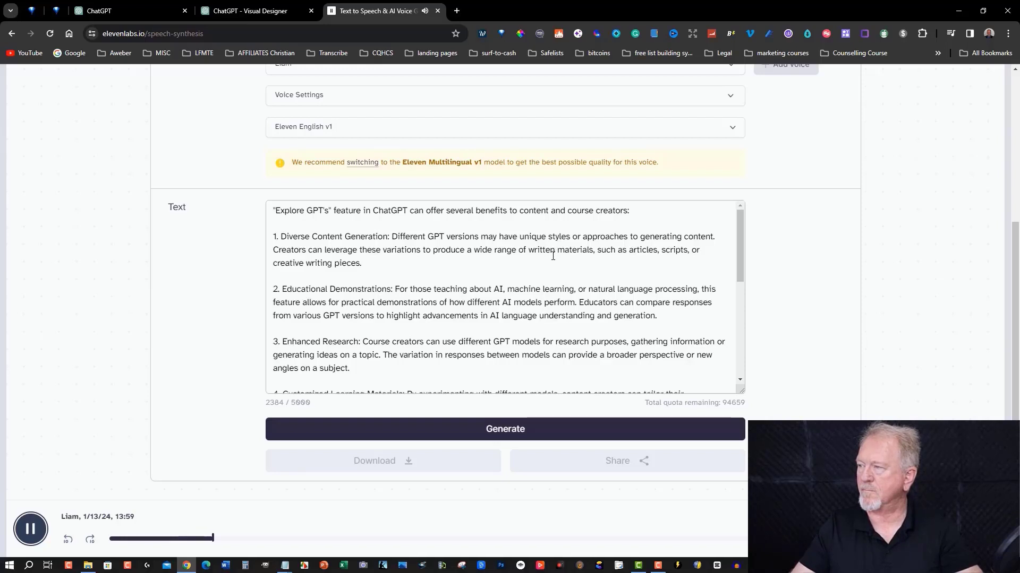
pyautogui.scroll(-2, 552, 256)
pyautogui.scroll(2, 553, 256)
pyautogui.moveTo(741, 231); pyautogui.dragTo(739, 261)
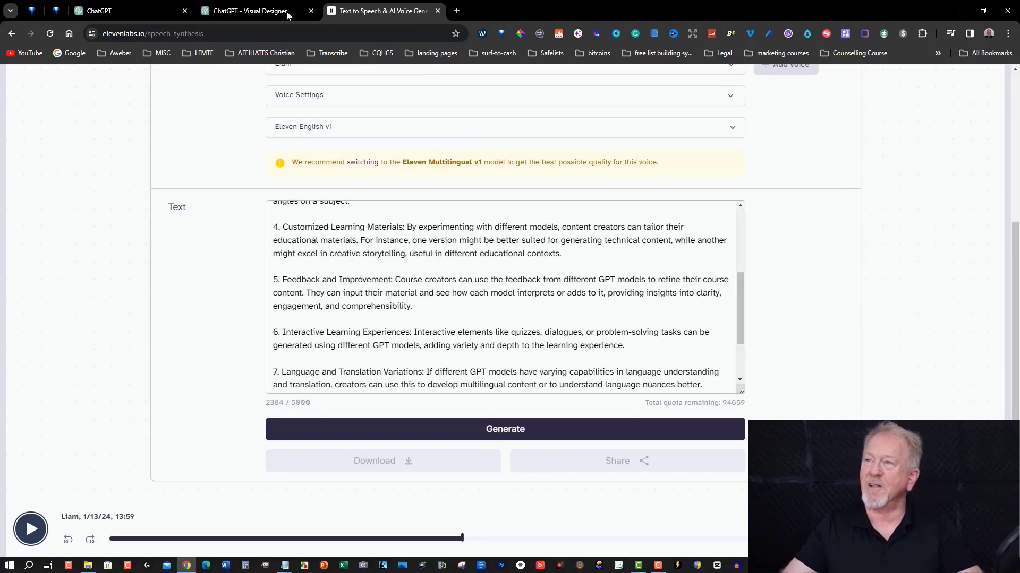
# Return to ChatGPT's Explore GPTs page and browse the public GPTs down to the Writing category.
pyautogui.click(119, 11)
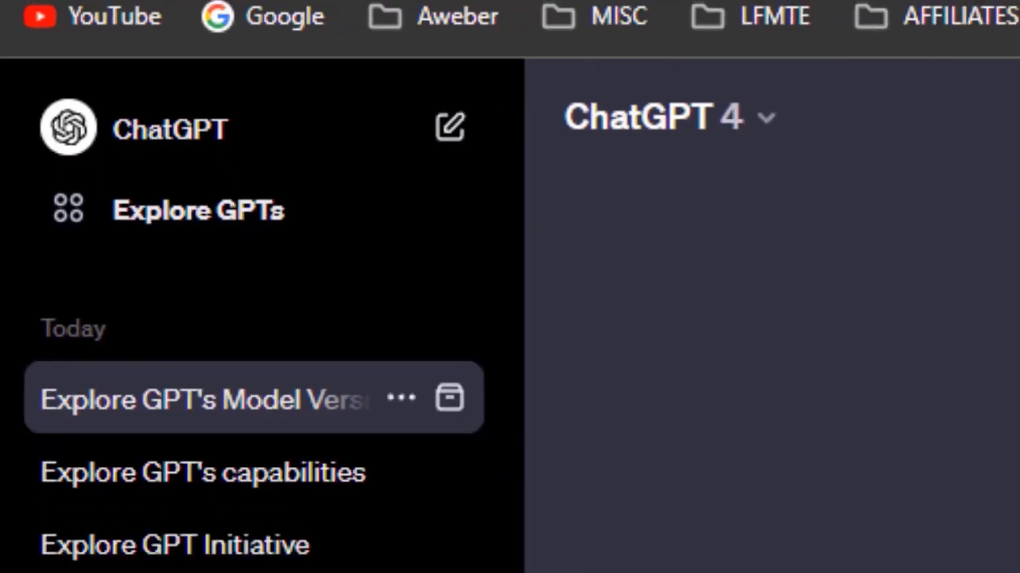
pyautogui.click(286, 10)
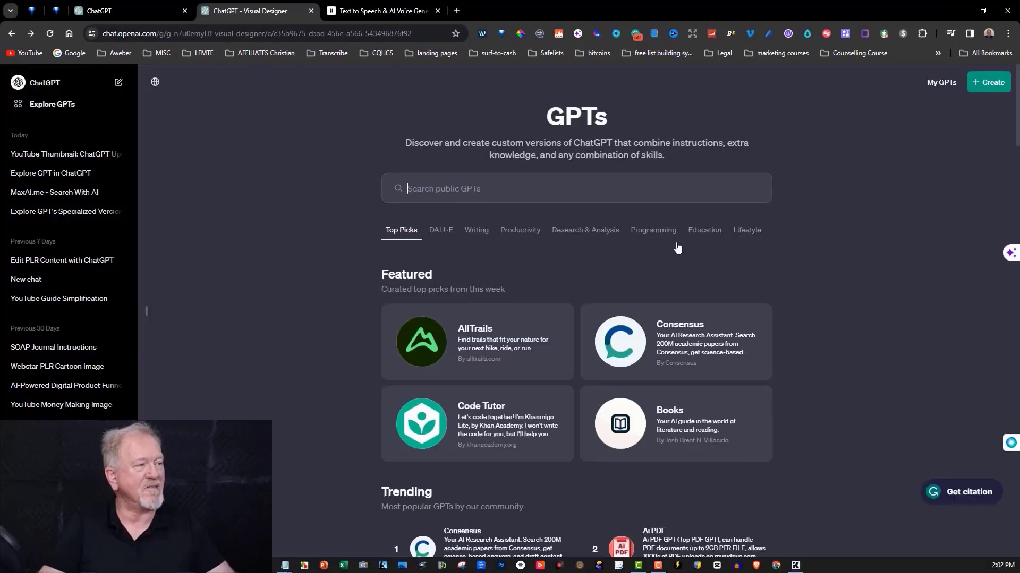
pyautogui.click(500, 192)
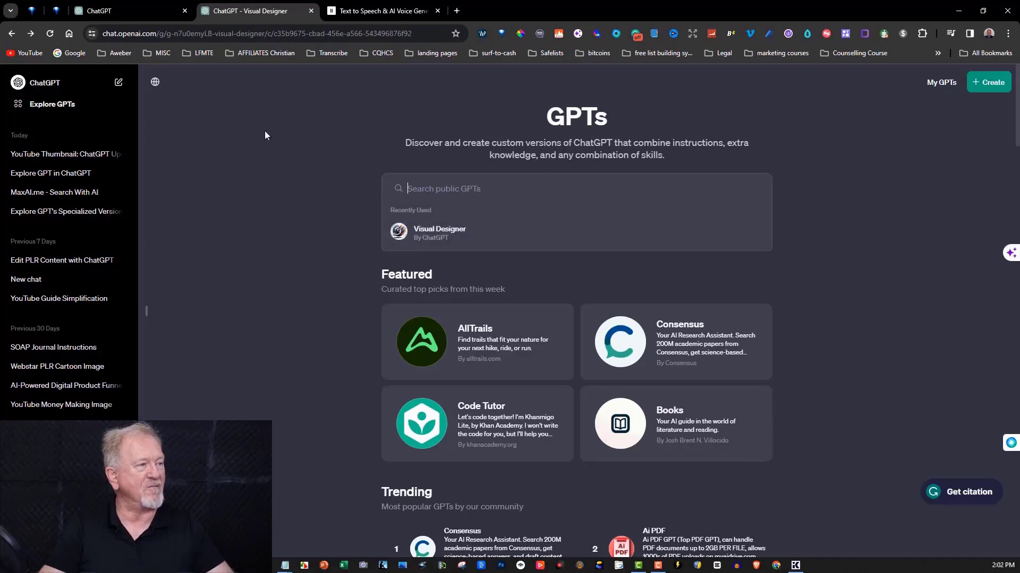
pyautogui.click(266, 170)
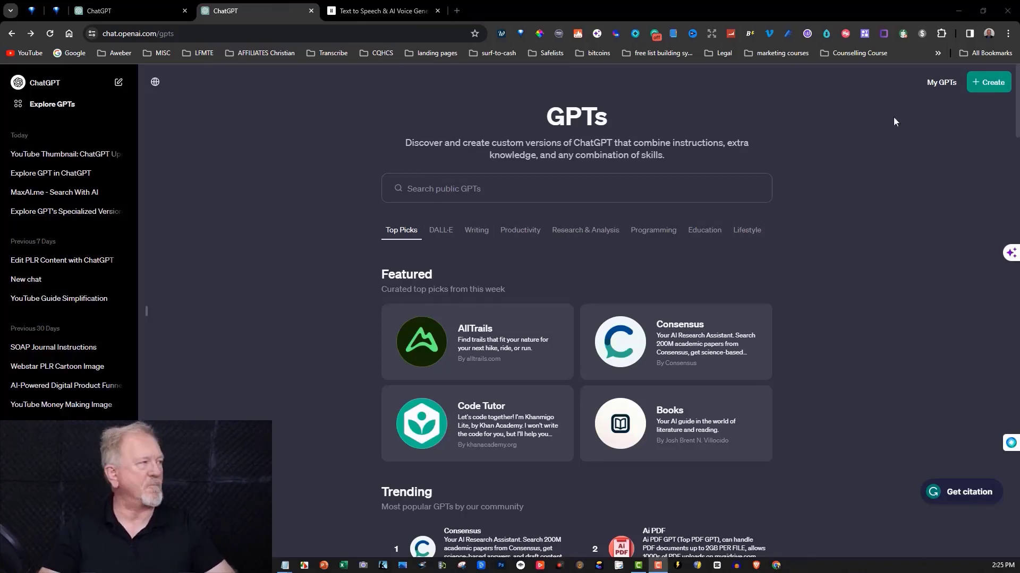
pyautogui.click(474, 230)
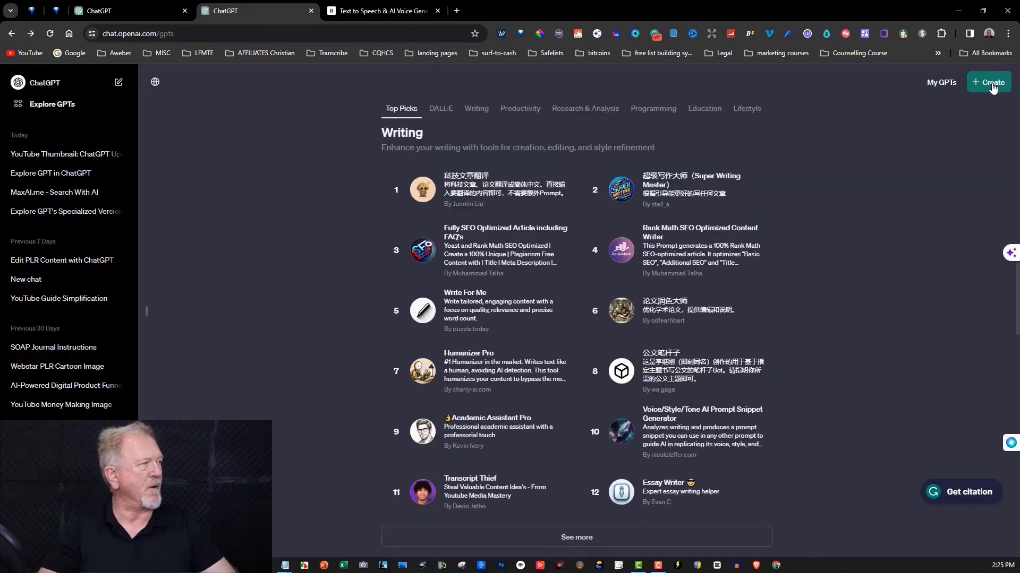
# Start creating a new GPT and send the builder "Let's make a creative about non fiction eBook writing".
pyautogui.click(991, 83)
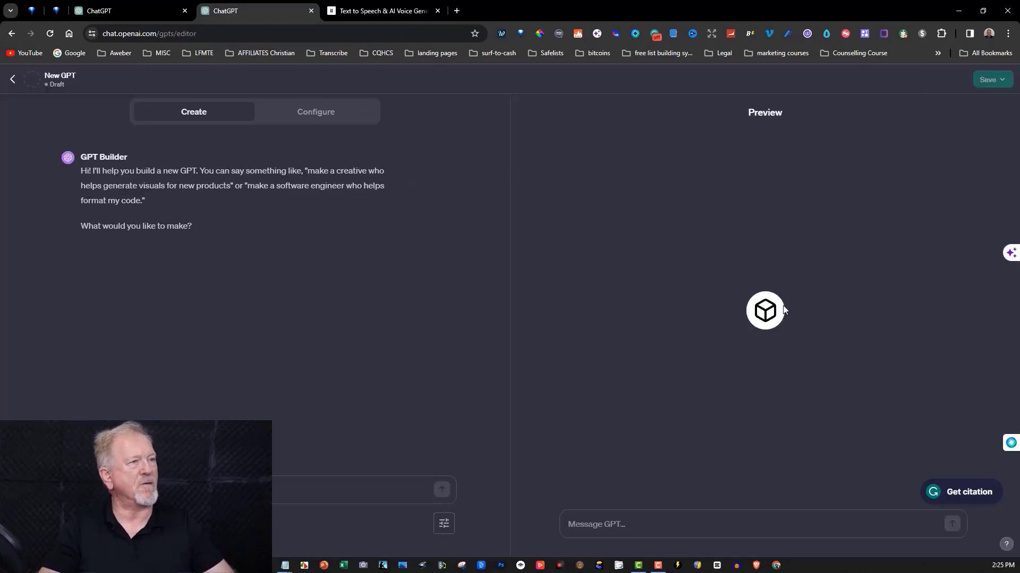
pyautogui.click(106, 488)
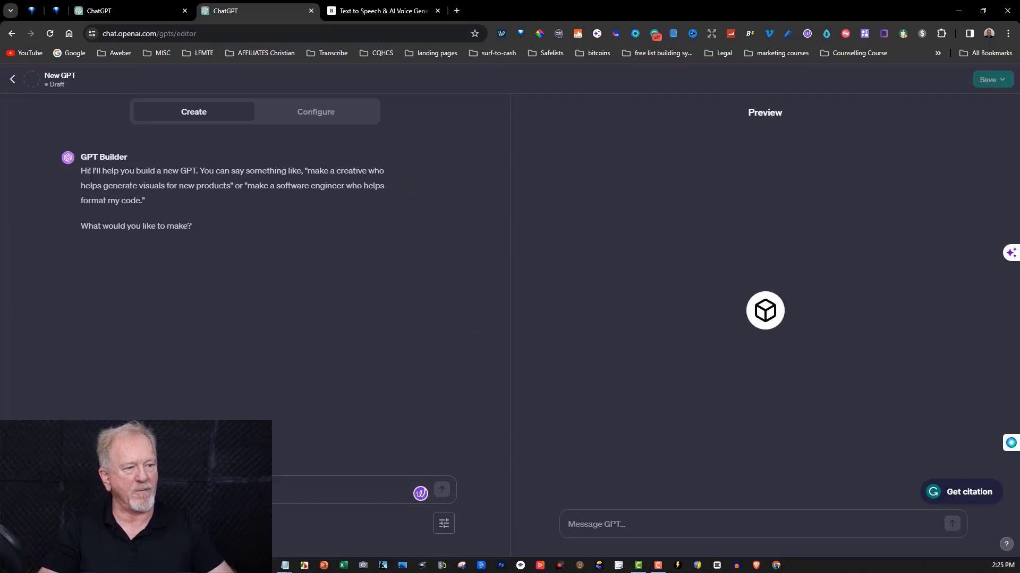
pyautogui.hotkey('ctrl', 'v')
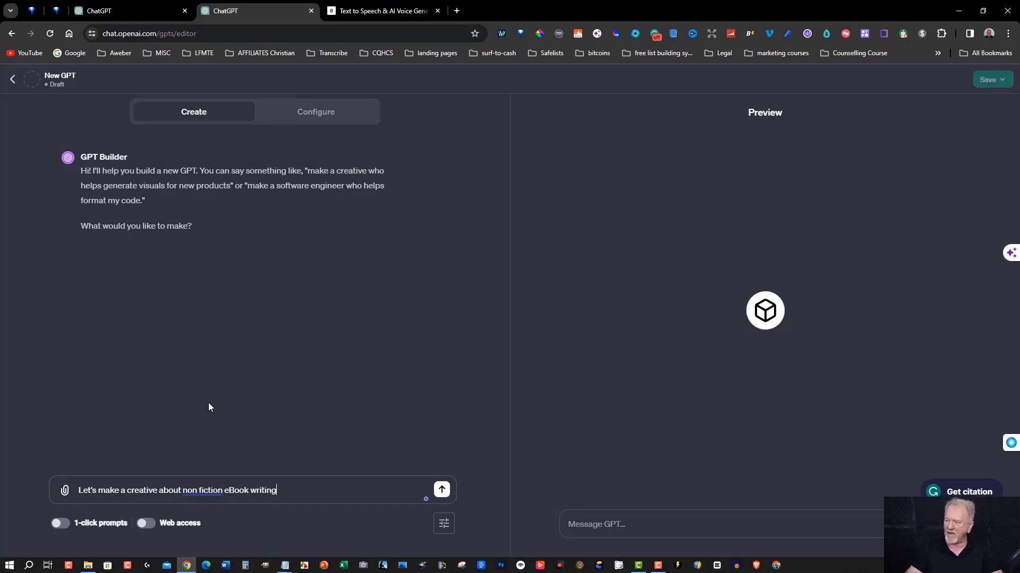
pyautogui.press('Return')
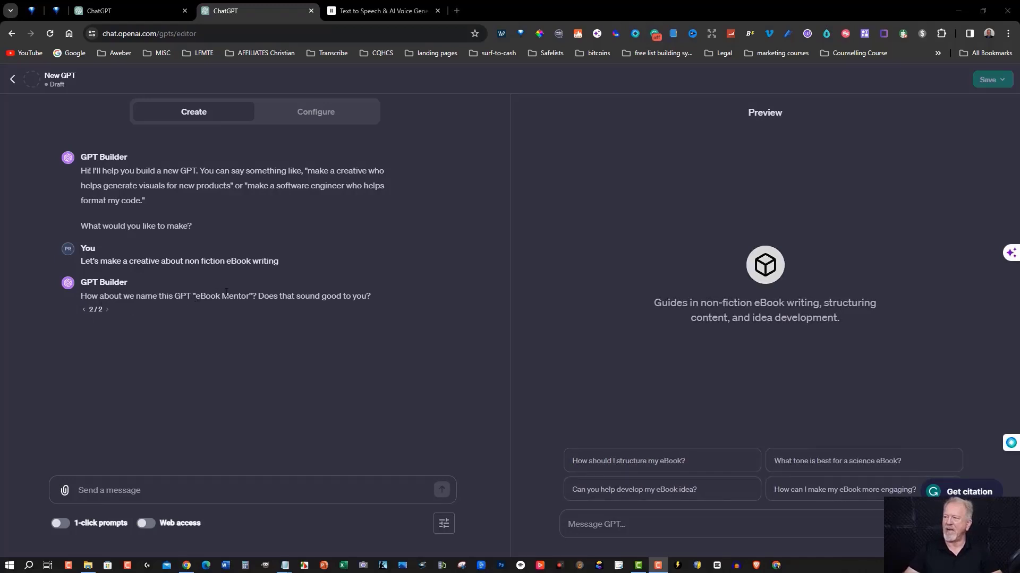
# Accept the suggested name "eBook Mentor" by replying "yes it does" to GPT Builder.
pyautogui.click(138, 490)
pyautogui.write('yes i')
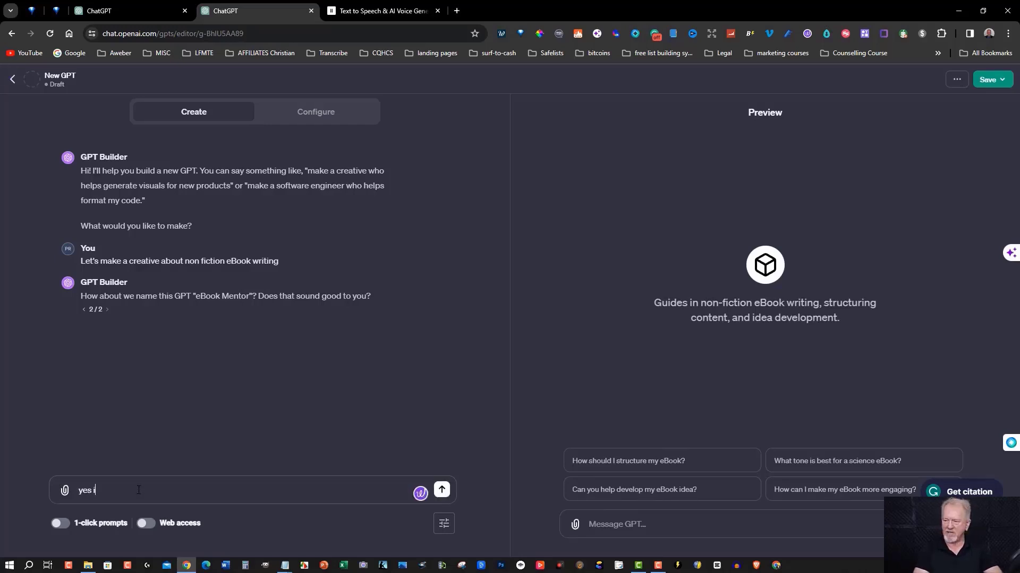
pyautogui.write('t')
pyautogui.press('Return')
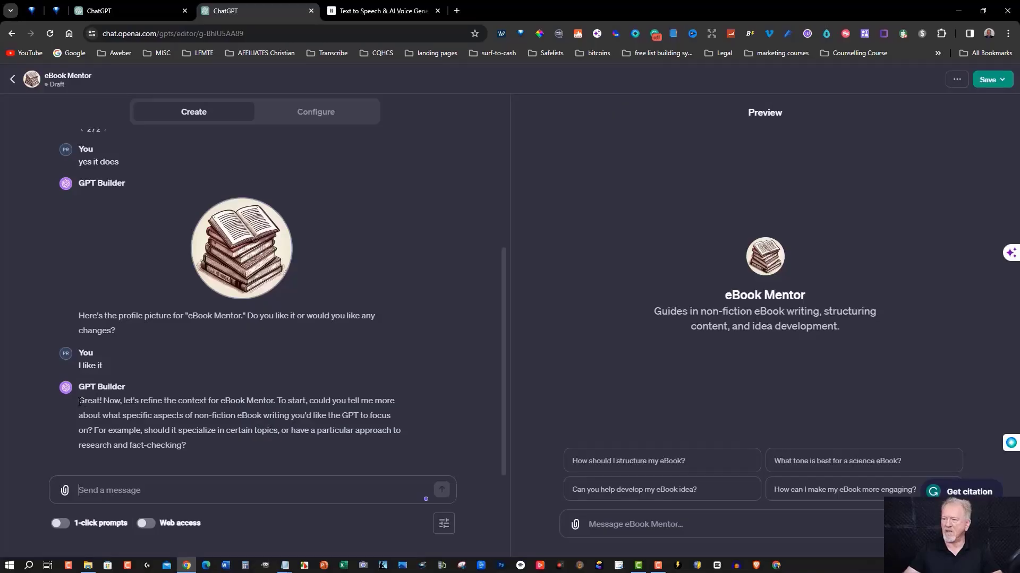
# Answer GPT Builder's focus question with "make it about digital product creation and making money online. Focus on facts on how use ai to create the content".
pyautogui.moveTo(81, 402); pyautogui.dragTo(198, 449)
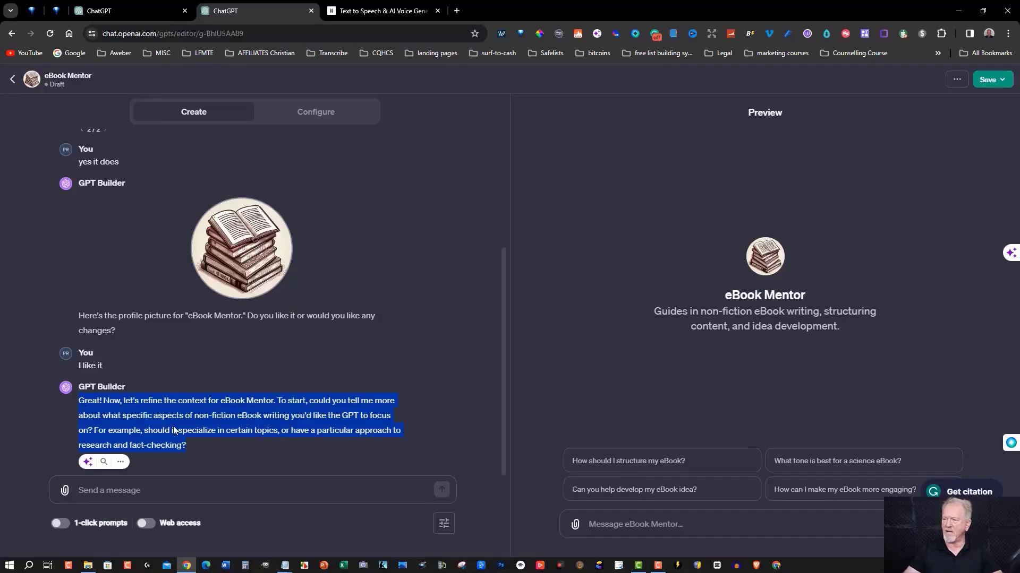
pyautogui.click(394, 228)
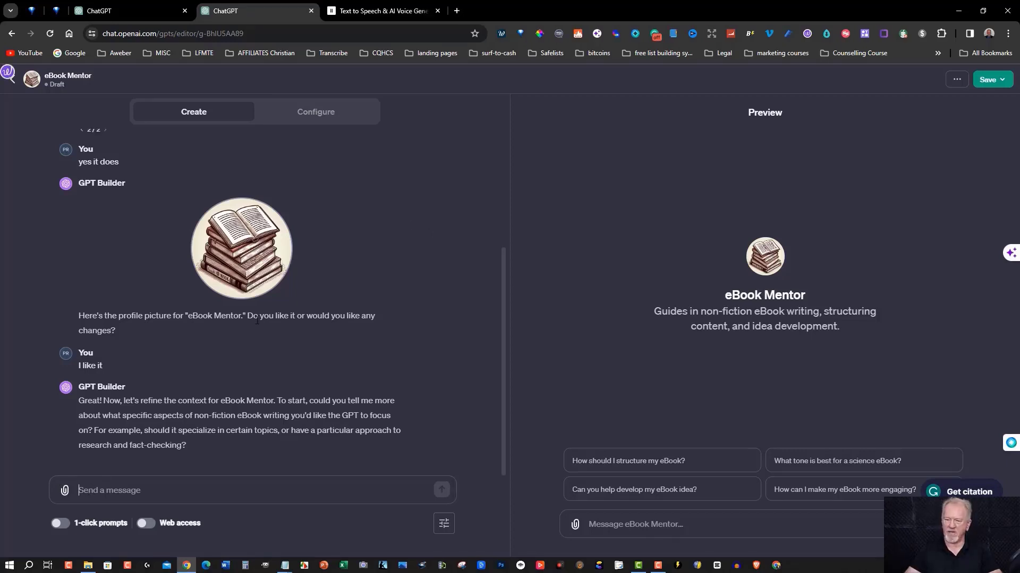
pyautogui.write('make it about')
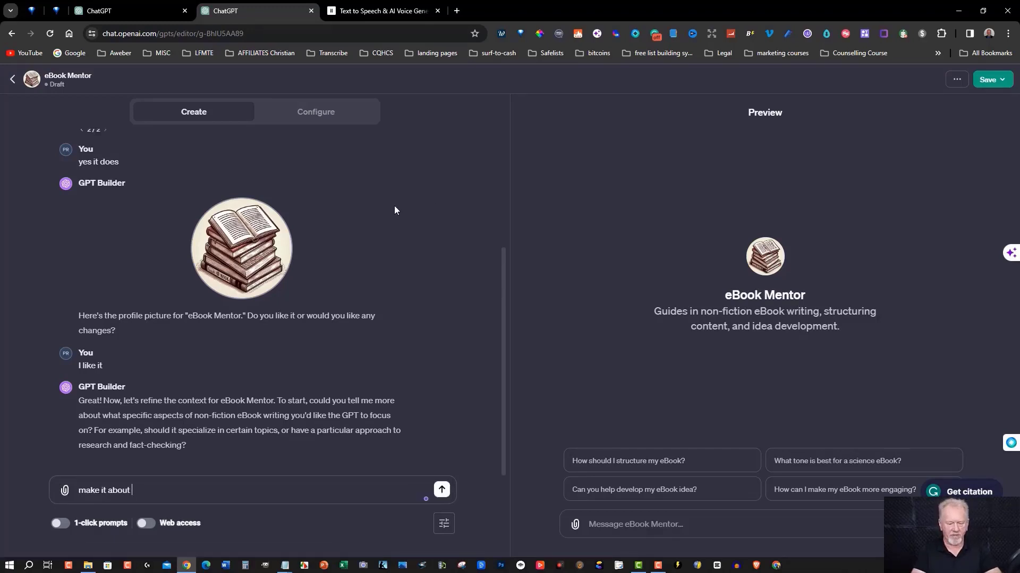
pyautogui.write(' digital product creation and making money online. ')
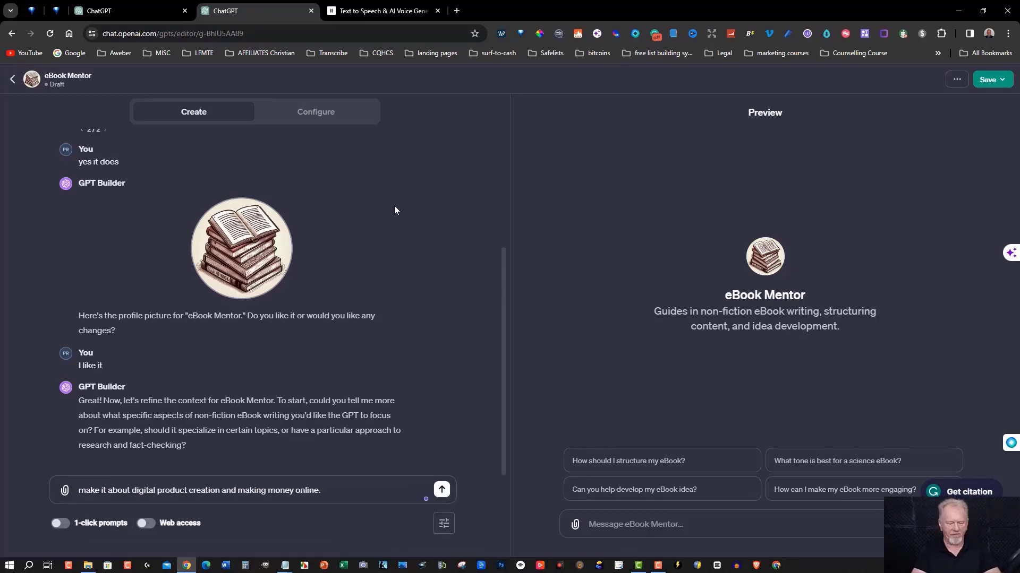
pyautogui.write('Focus on facts on ho')
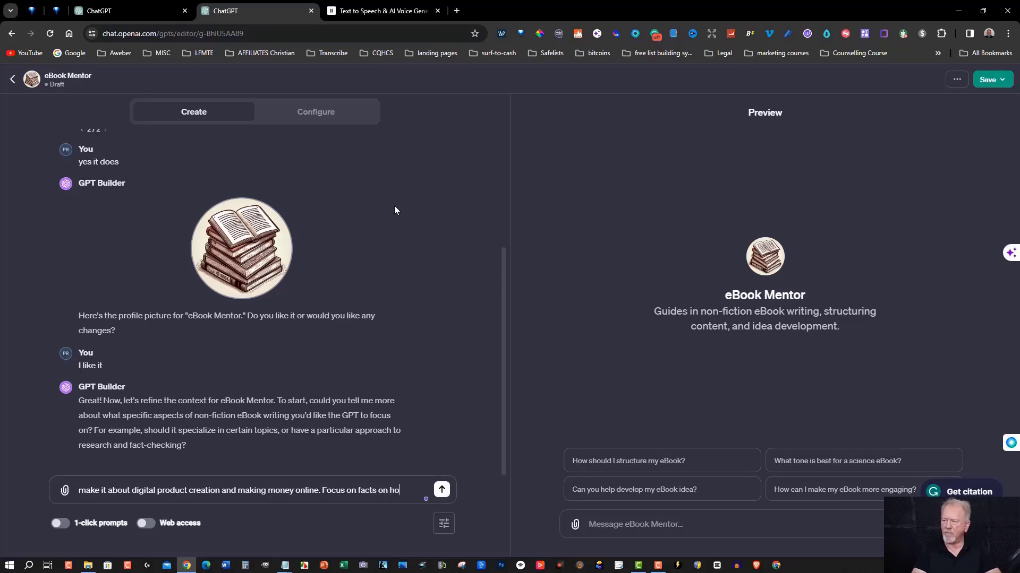
pyautogui.write('w use ai to ')
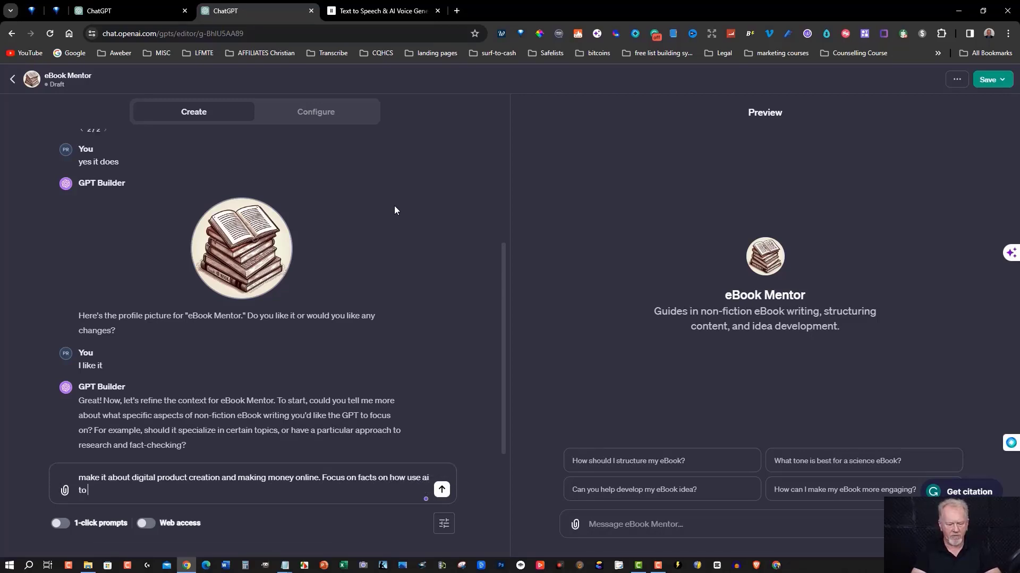
pyautogui.write('create the content')
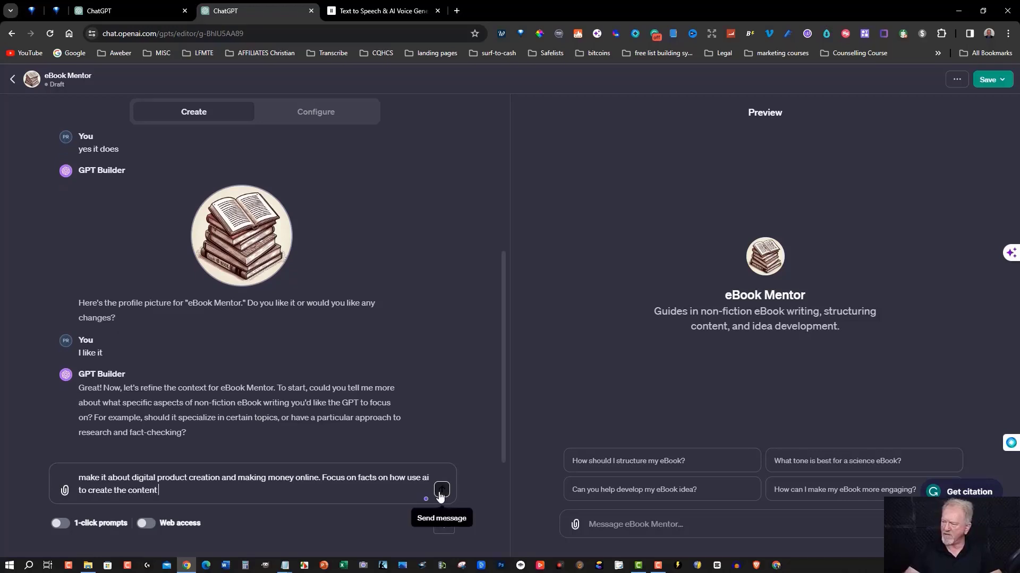
pyautogui.click(441, 489)
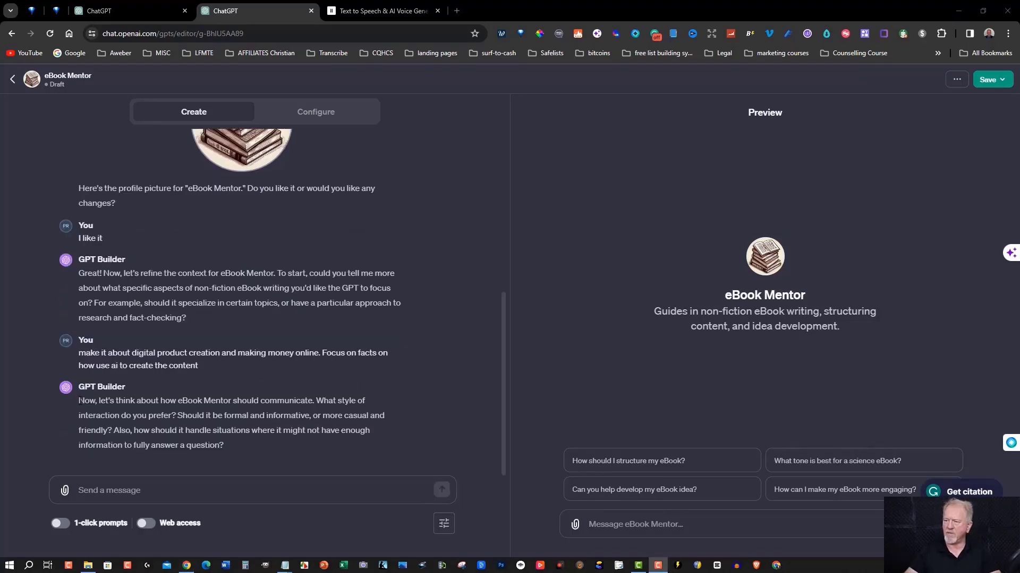
# Answer the communication style question with "Make professional and have it ask questions to further understand what the person is wanting".
pyautogui.moveTo(80, 402); pyautogui.dragTo(232, 447)
pyautogui.click(413, 402)
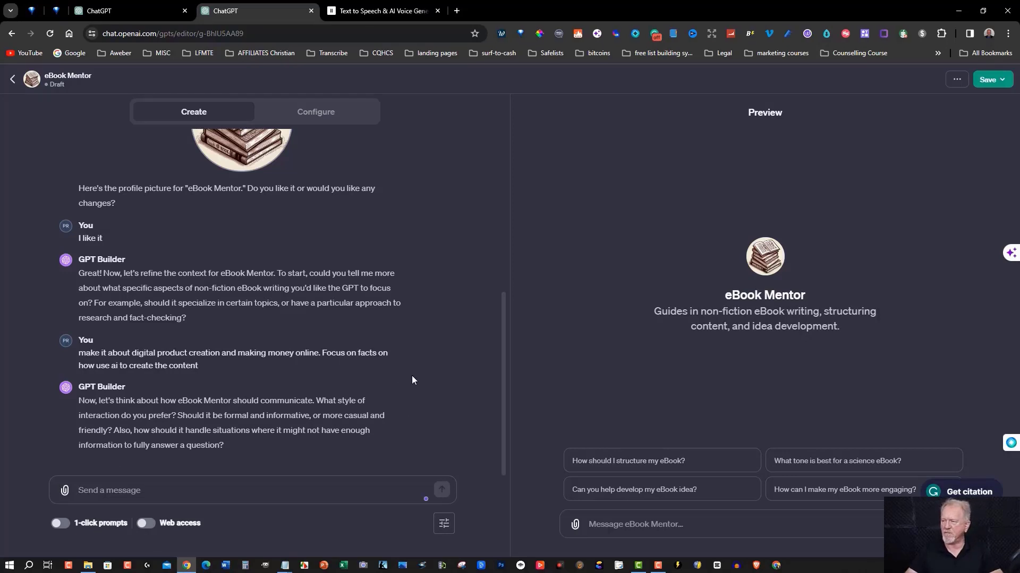
pyautogui.write('Make ')
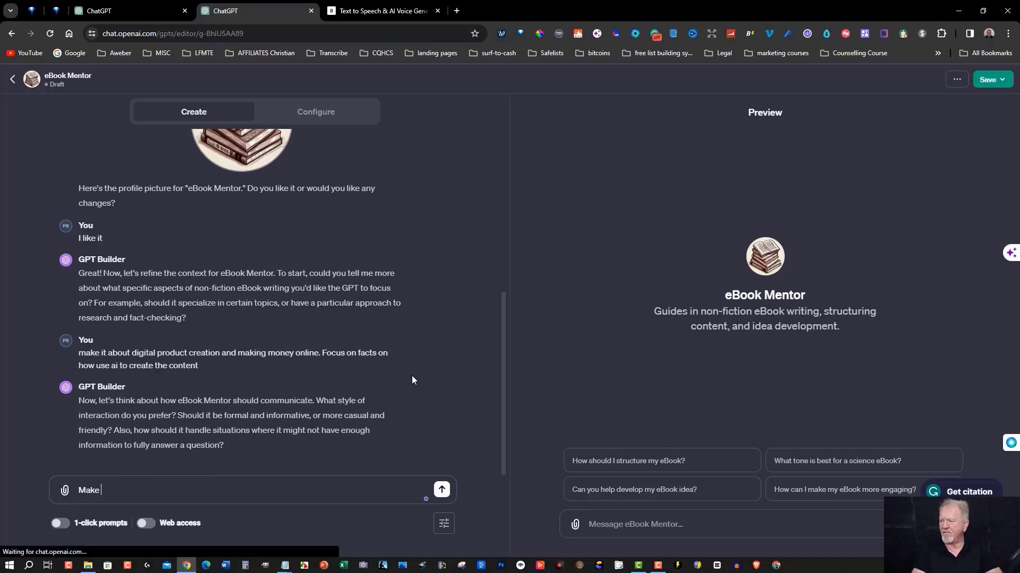
pyautogui.write('professional and ha')
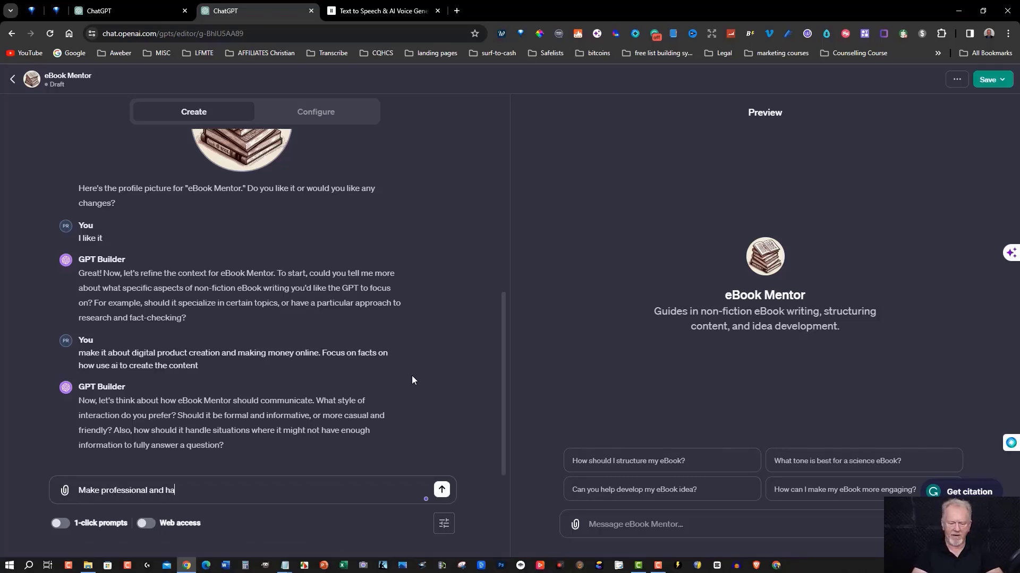
pyautogui.write('ve it ask')
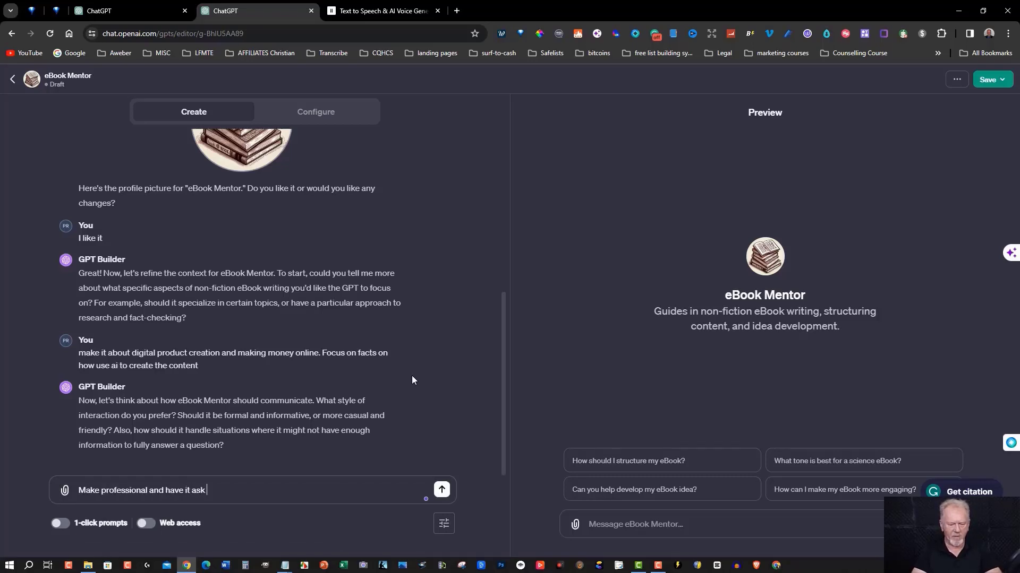
pyautogui.write(' questions to further u')
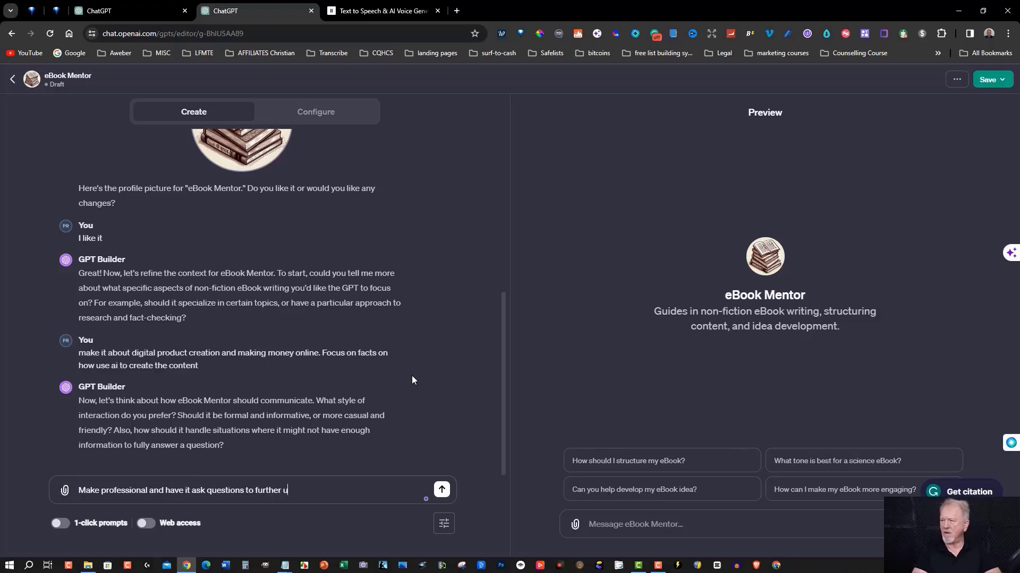
pyautogui.write('nderstand what the ')
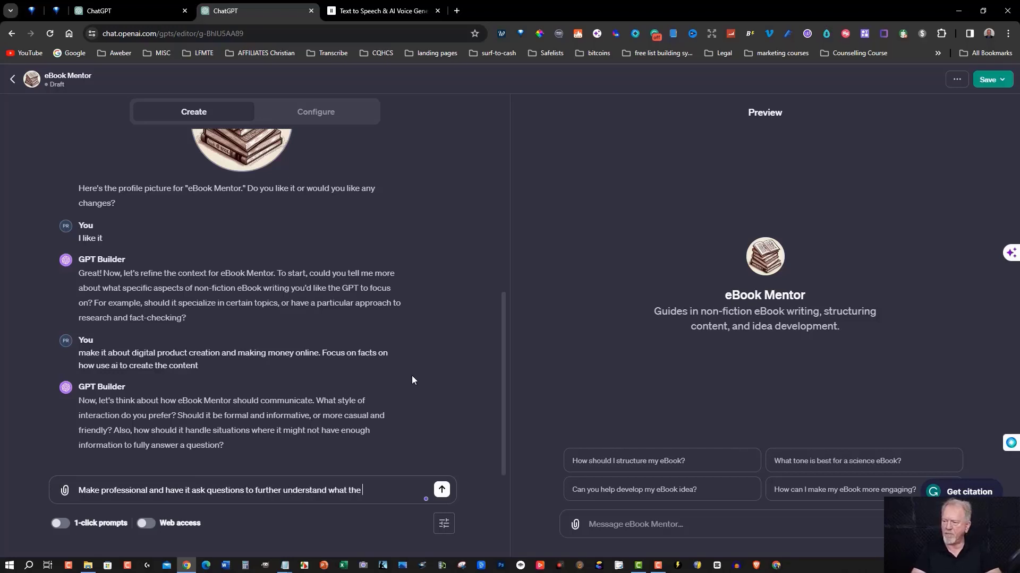
pyautogui.write('person is wanting')
pyautogui.press('Return')
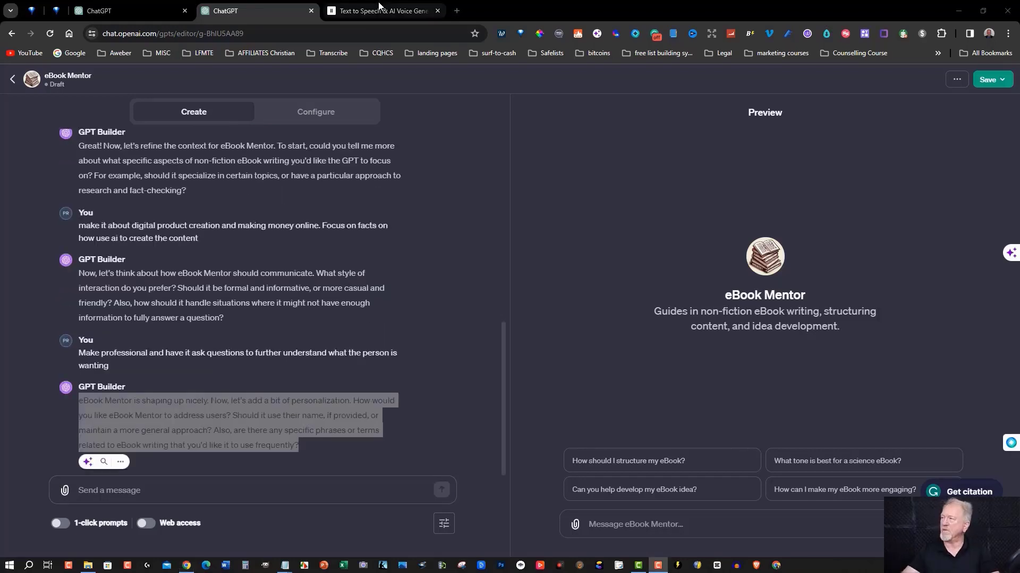
# Switch to ElevenLabs, replace the speech text with GPT Builder's personalization question and generate its audio, returning to the GPT editor.
pyautogui.click(379, 6)
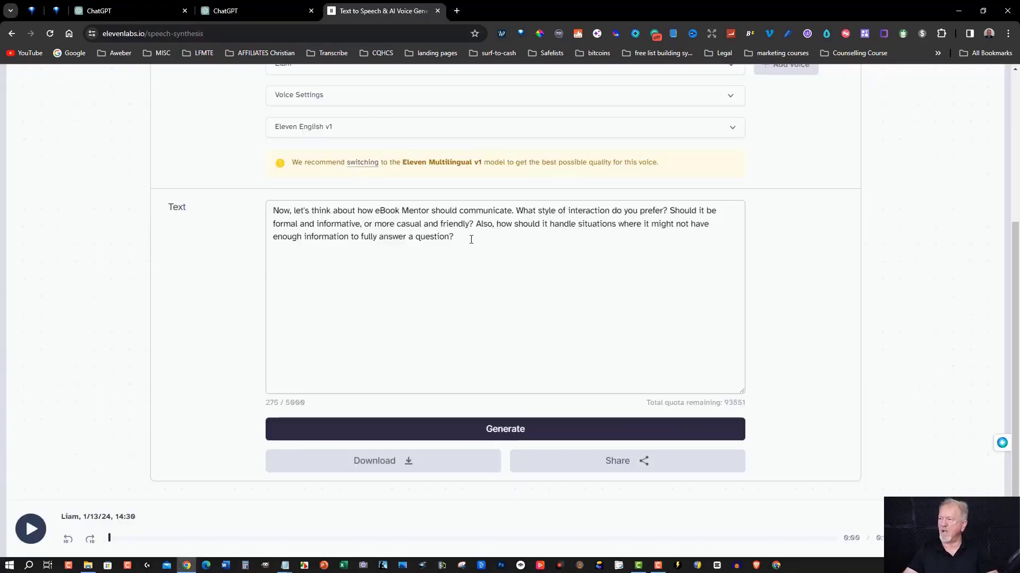
pyautogui.hotkey('ctrl', 'a')
pyautogui.write("eBook Mentor is shaping up nicely. Now, let's add a bit of personalization. How would you like eBook Mentor to address users? Should it use their name, if provided, or maintain a more general approach? Also, are there any specific phrases or terms related to eBook writing that you'd like it to use frequently?")
pyautogui.click(265, 10)
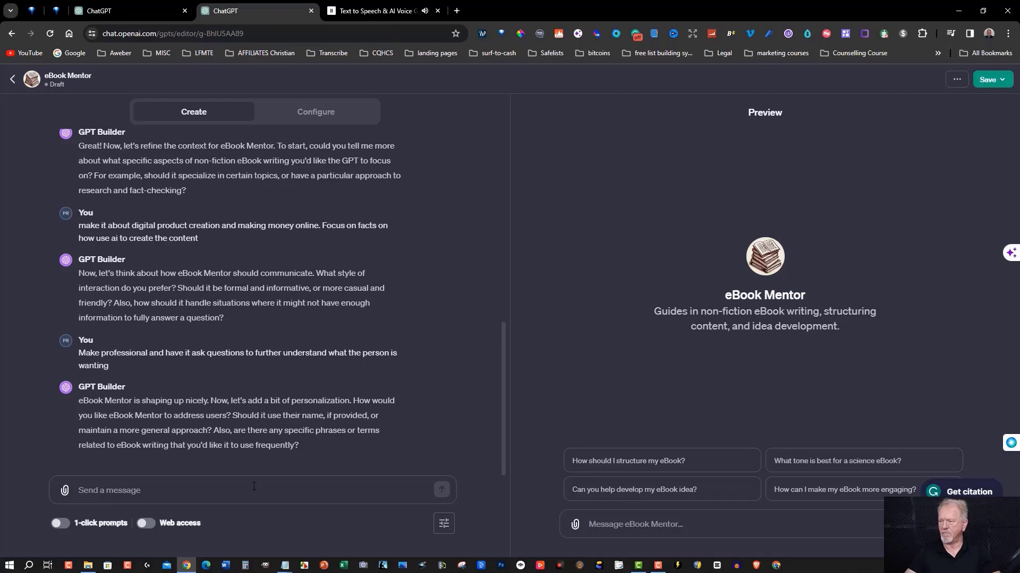
# Answer GPT Builder's personalization question with "Make it general and no to the terms and phrases".
pyautogui.click(218, 488)
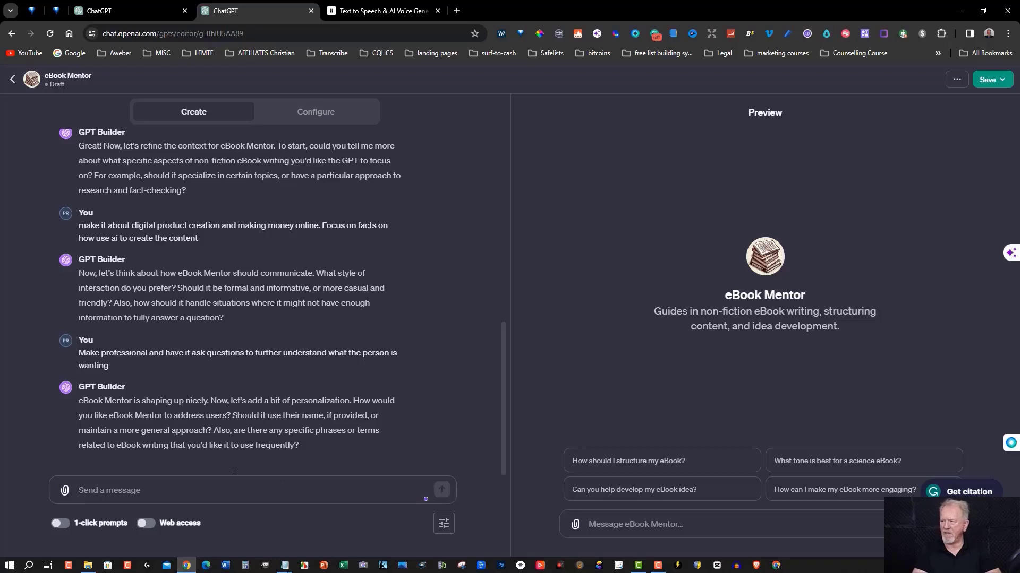
pyautogui.write('Make it general and ')
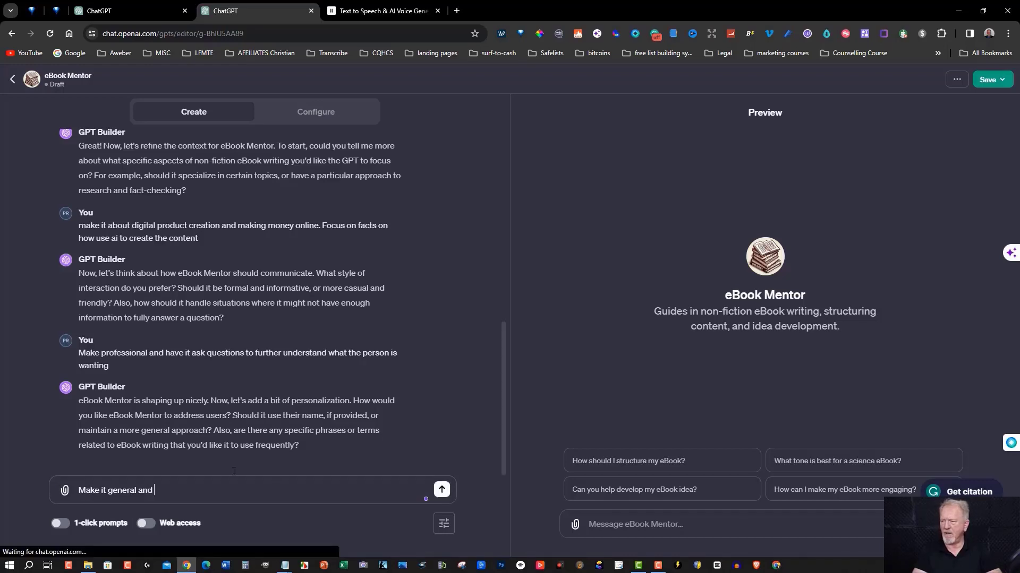
pyautogui.write('no to the ')
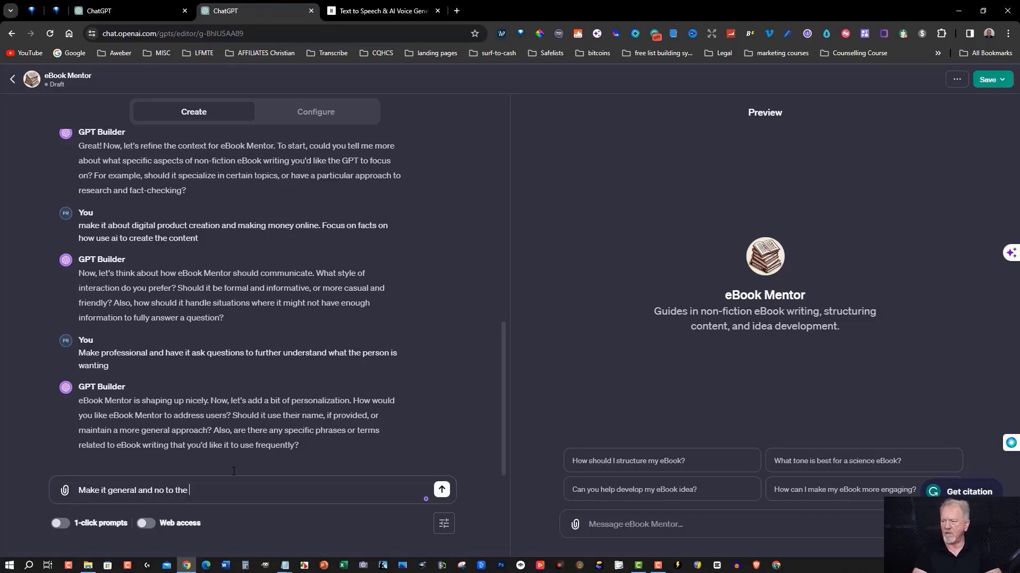
pyautogui.write('terms and phrases')
pyautogui.press('Return')
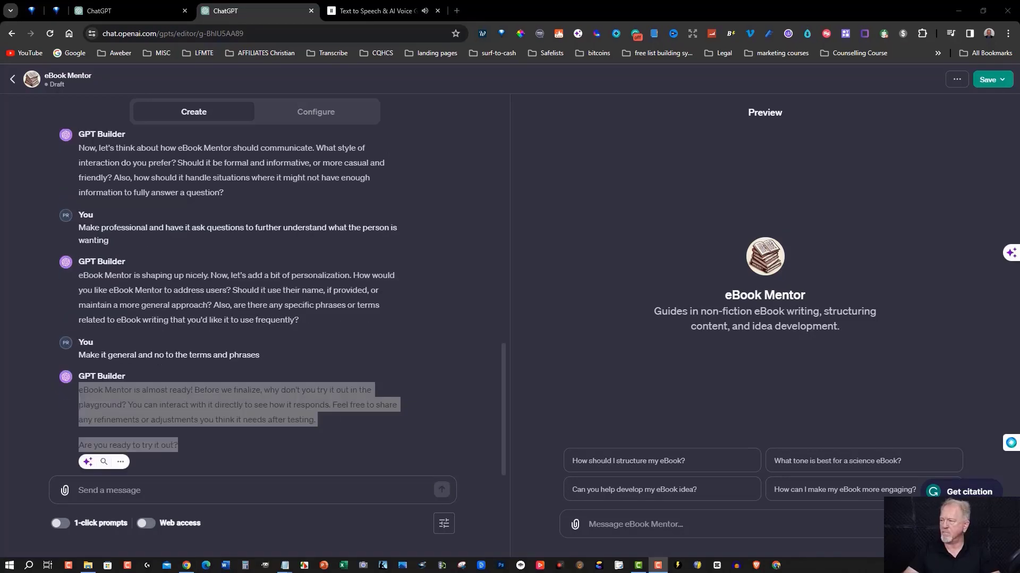
pyautogui.click(387, 416)
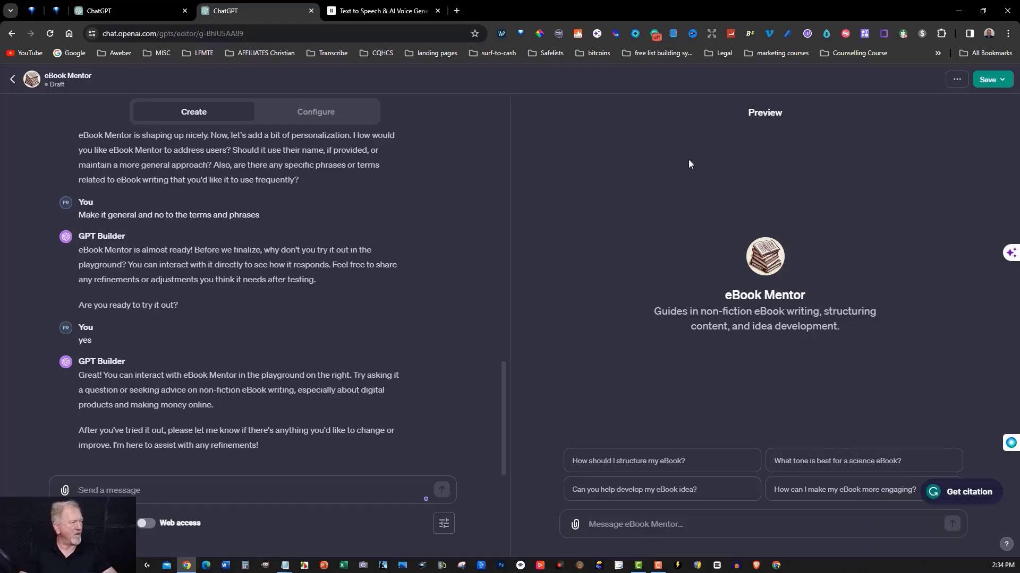
# Test eBook Mentor in the preview by sending "Please write an ebook about how to use AI to create content for a course.".
pyautogui.click(611, 524)
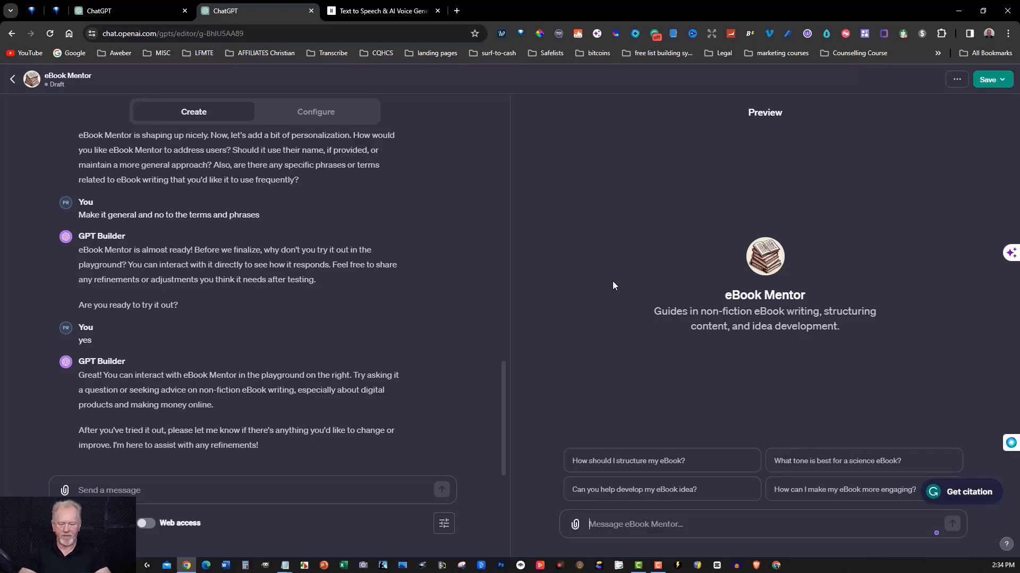
pyautogui.write('Please write an ebook about how ')
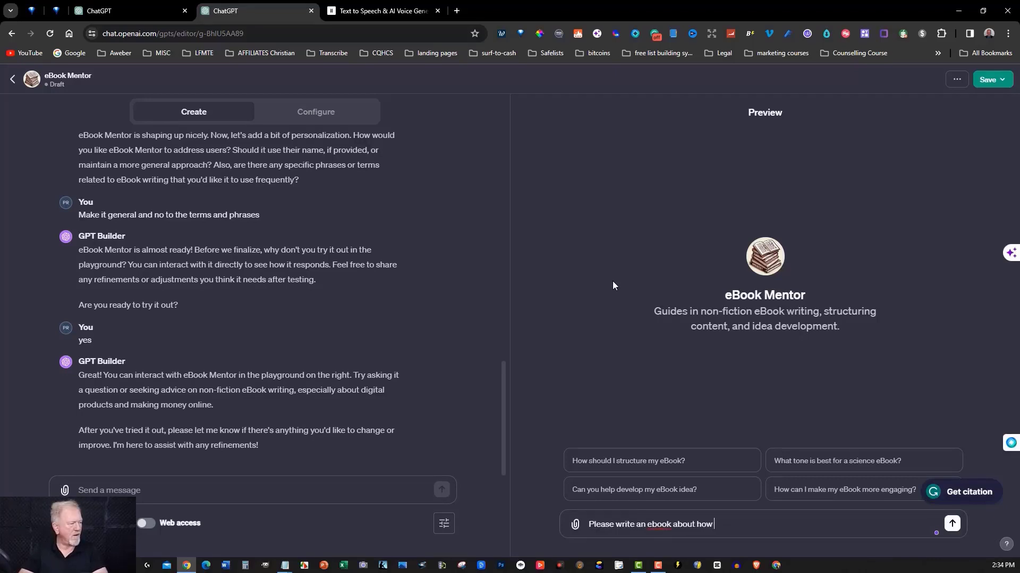
pyautogui.write('to use AI to create con')
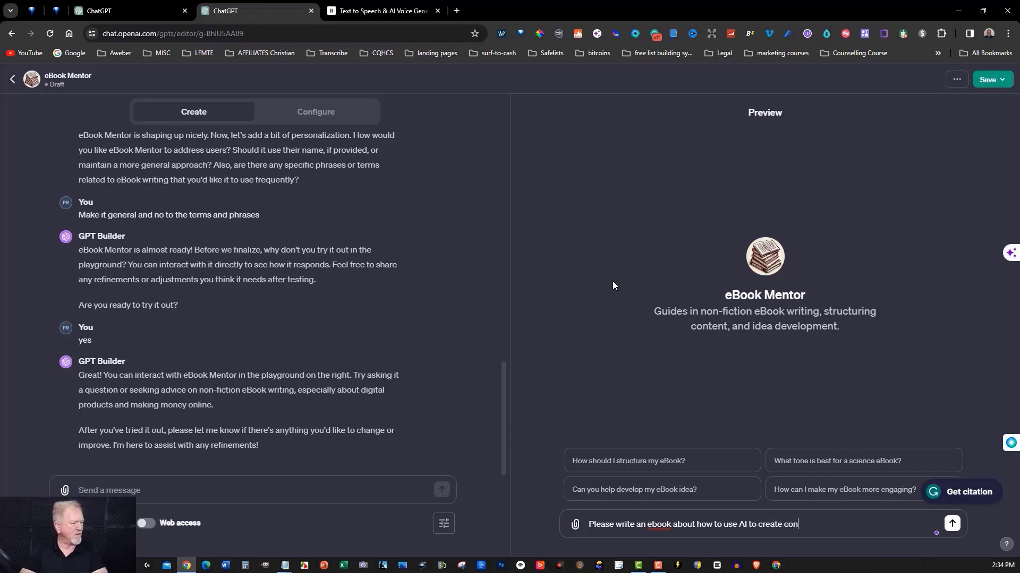
pyautogui.write('tent for a course.')
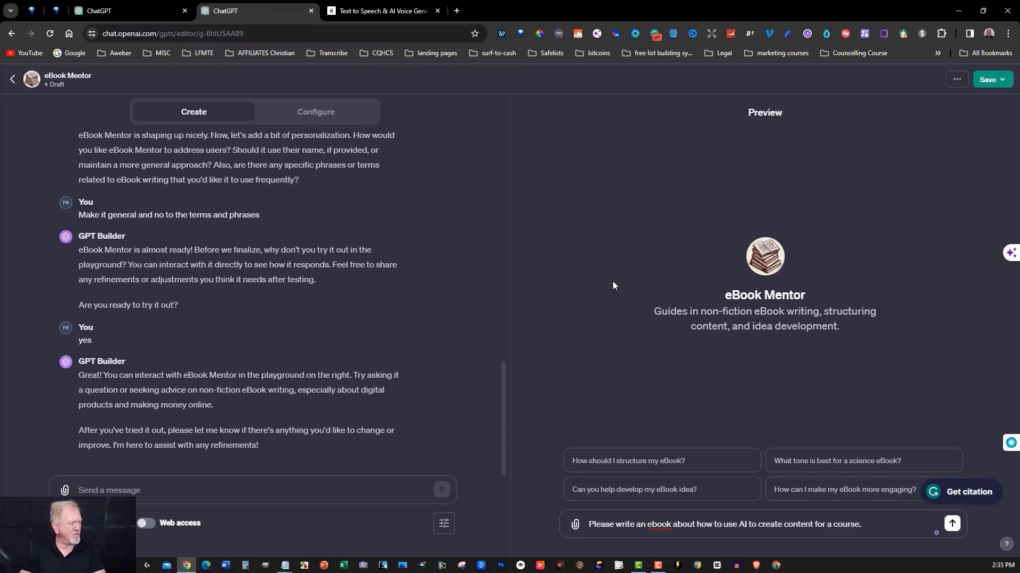
pyautogui.press('Return')
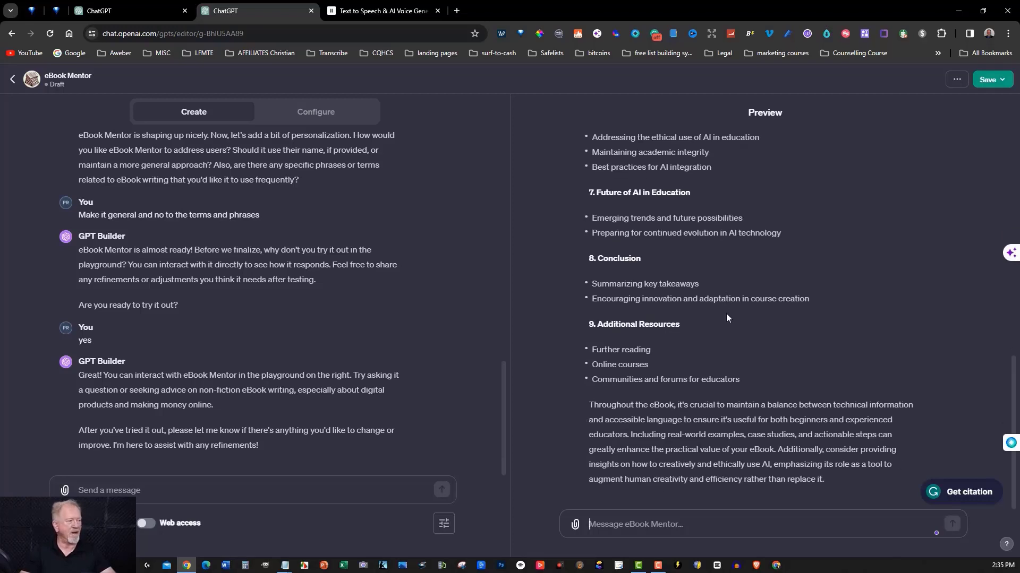
# Follow up in the eBook Mentor preview with "Please write the entire first chapter and expand on each of the points".
pyautogui.write('Please wri')
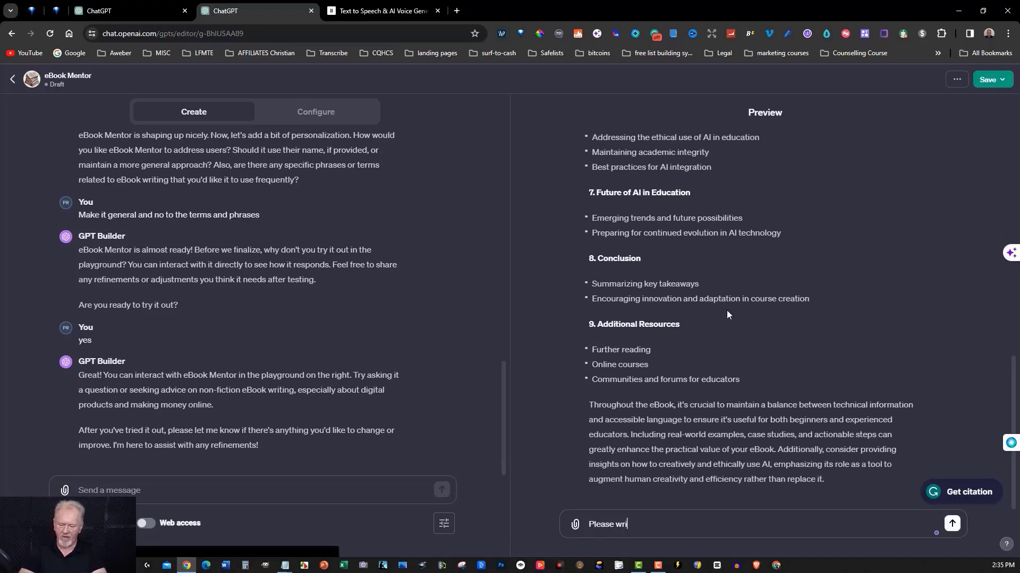
pyautogui.write('te the entire ')
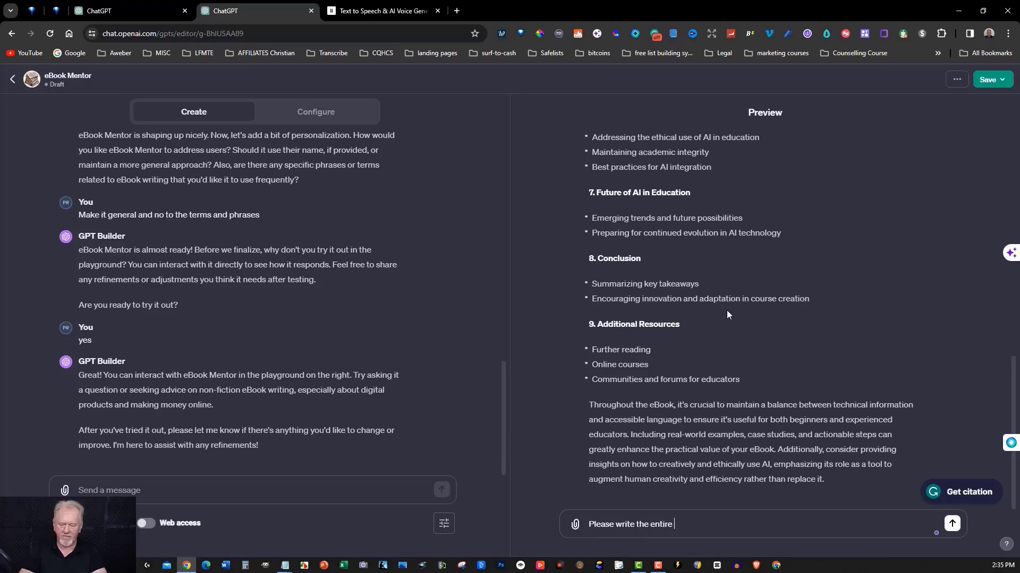
pyautogui.write('first chapter and expand on each of the')
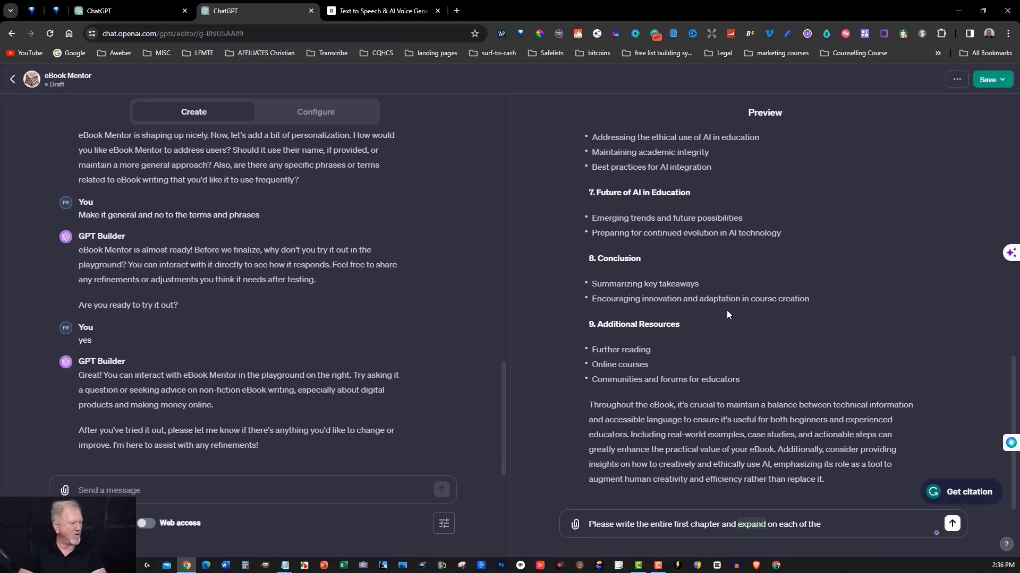
pyautogui.write(' points')
pyautogui.press('Return')
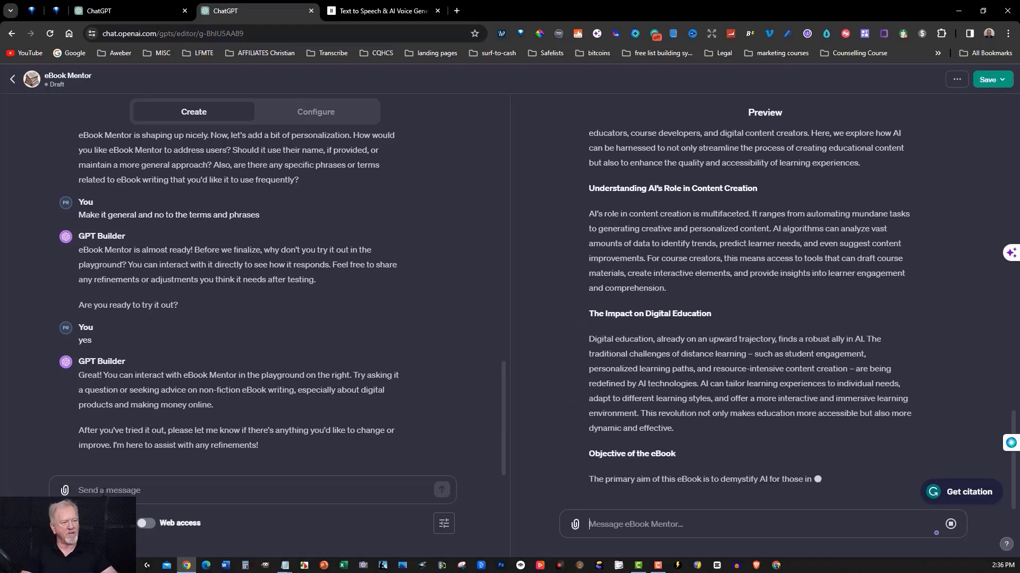
# Tell GPT Builder "I think I'm finished now".
pyautogui.click(199, 494)
pyautogui.write("I think I'm finished now")
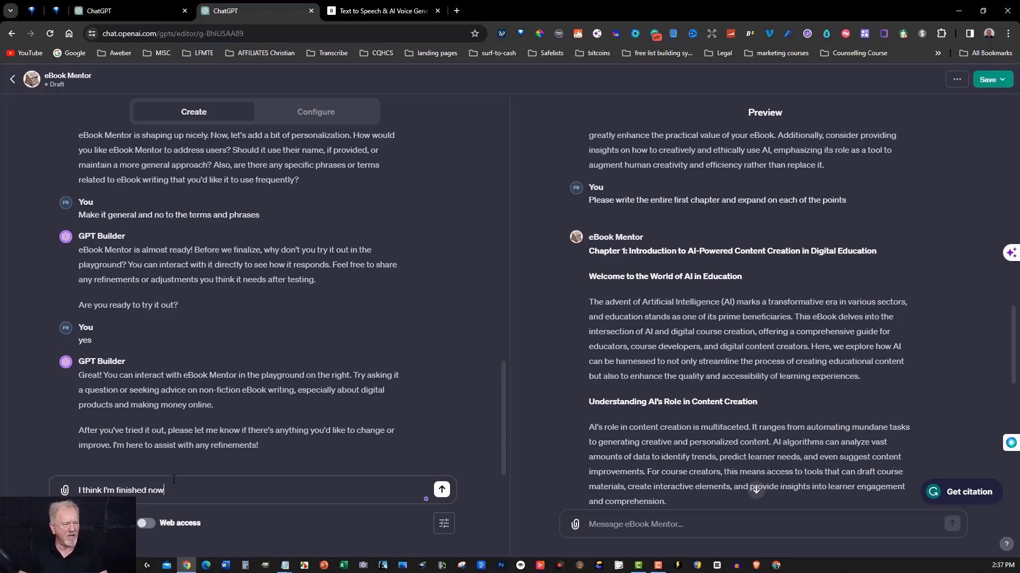
pyautogui.press('Return')
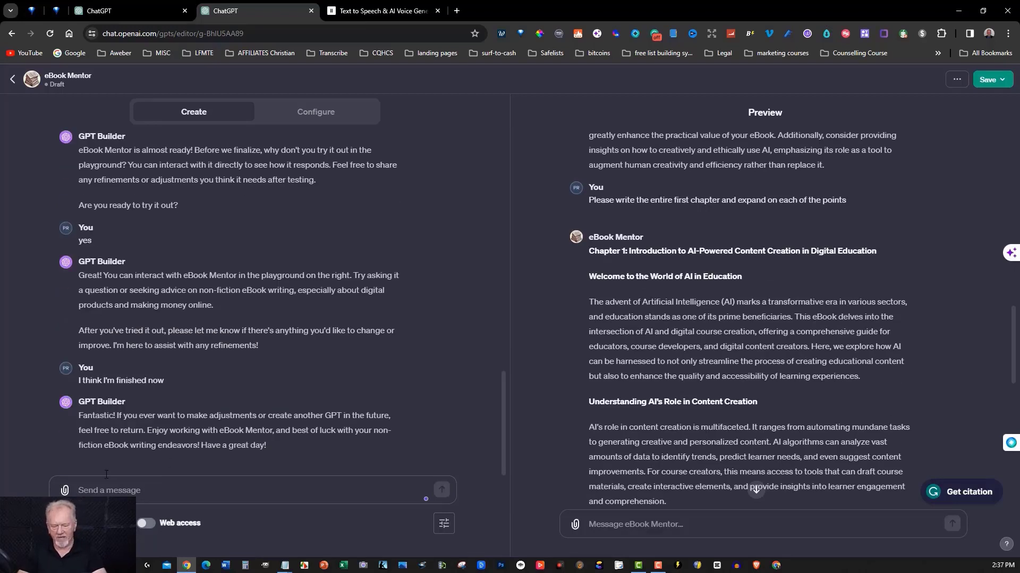
# Copy GPT Builder's reply to "Okay what now?" and ask "will I be able to access this in the future and if so where will I find it".
pyautogui.moveTo(79, 330); pyautogui.dragTo(242, 477)
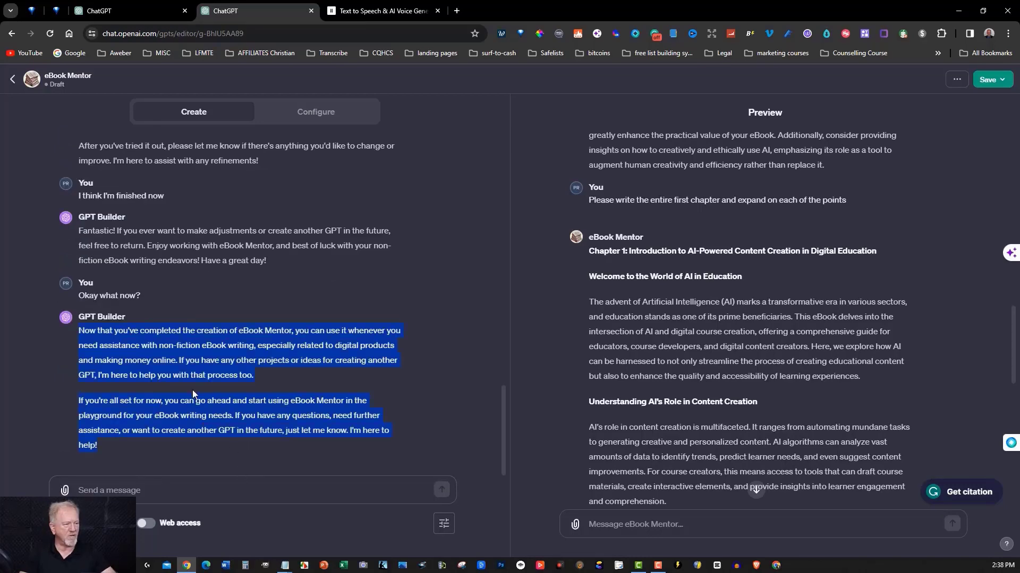
pyautogui.rightClick(200, 352)
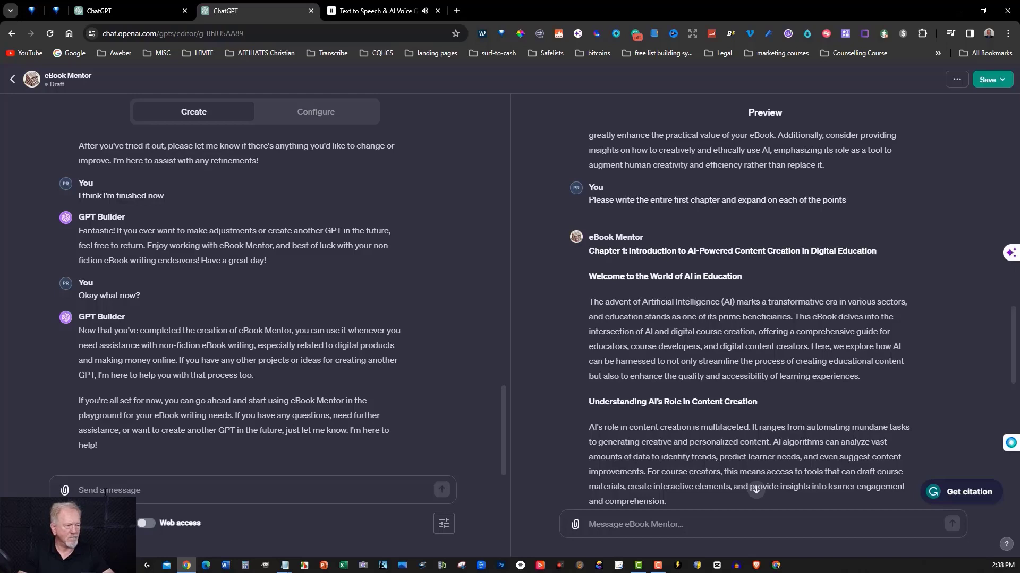
pyautogui.click(106, 489)
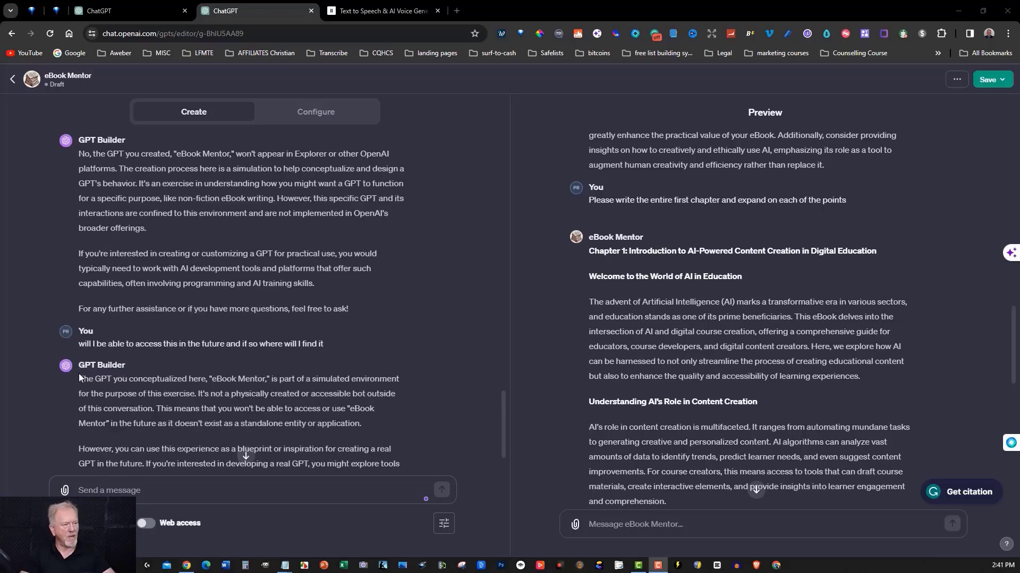
pyautogui.click(81, 379)
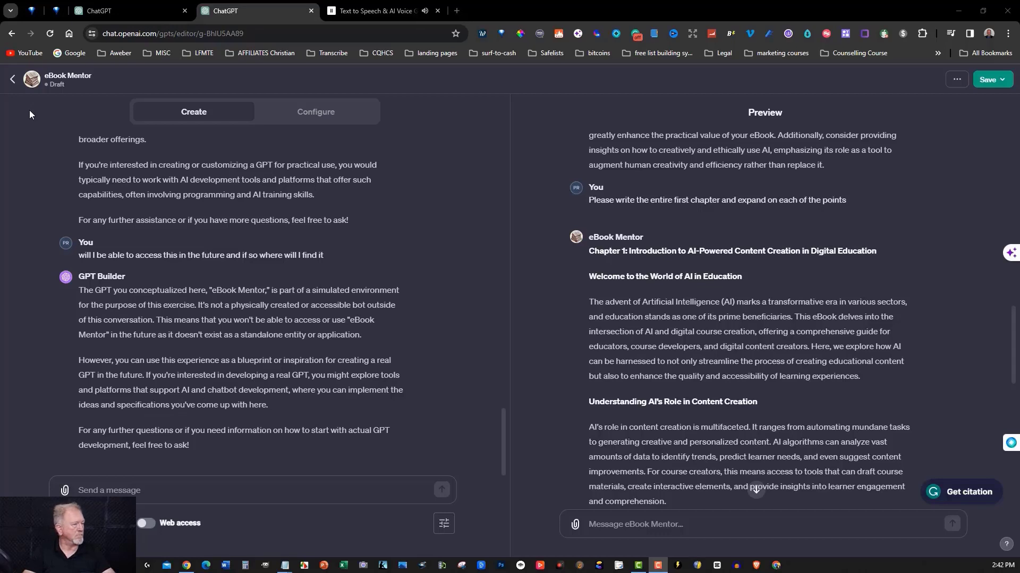
# Save the eBook Mentor GPT, publishing it to "Only me".
pyautogui.click(1003, 83)
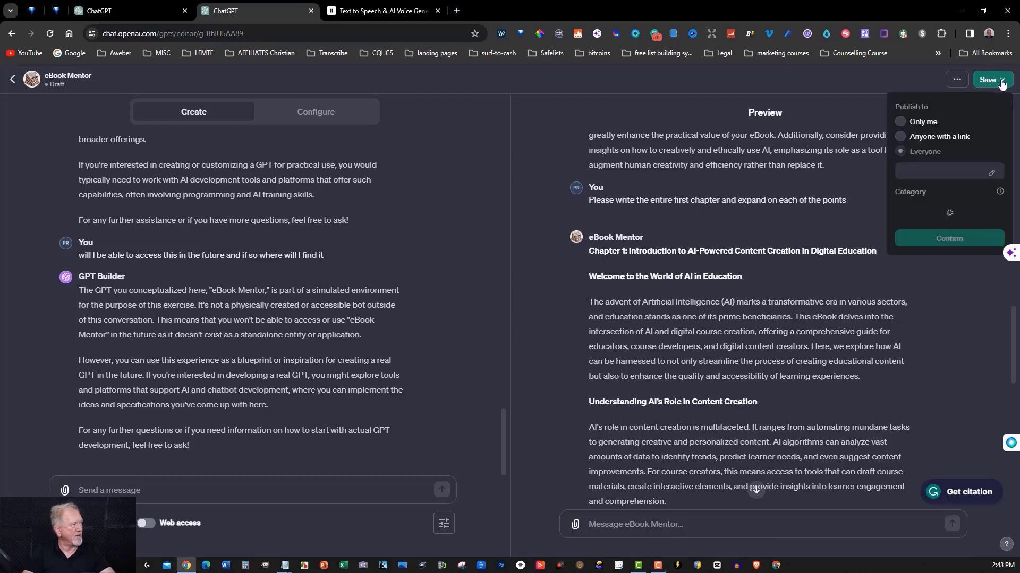
pyautogui.click(901, 122)
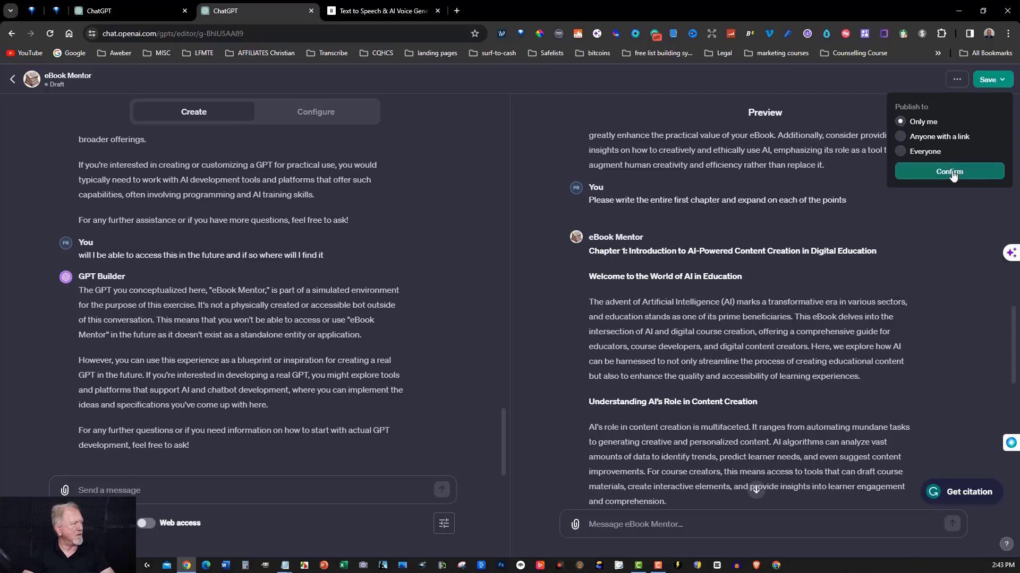
pyautogui.click(948, 171)
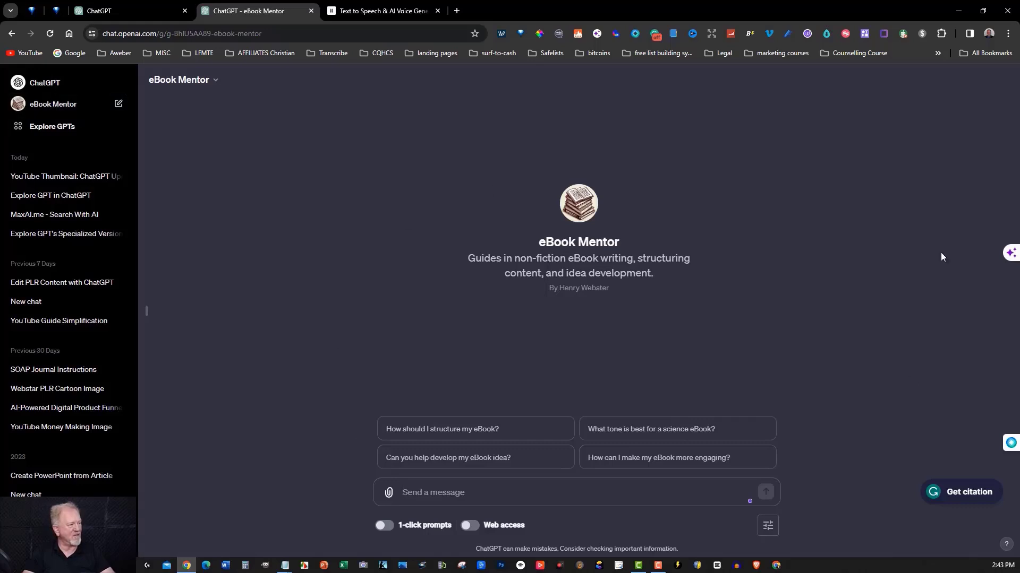
# Reload the page, go to the main ChatGPT chat and reopen eBook Mentor to check that it is accessible.
pyautogui.click(49, 34)
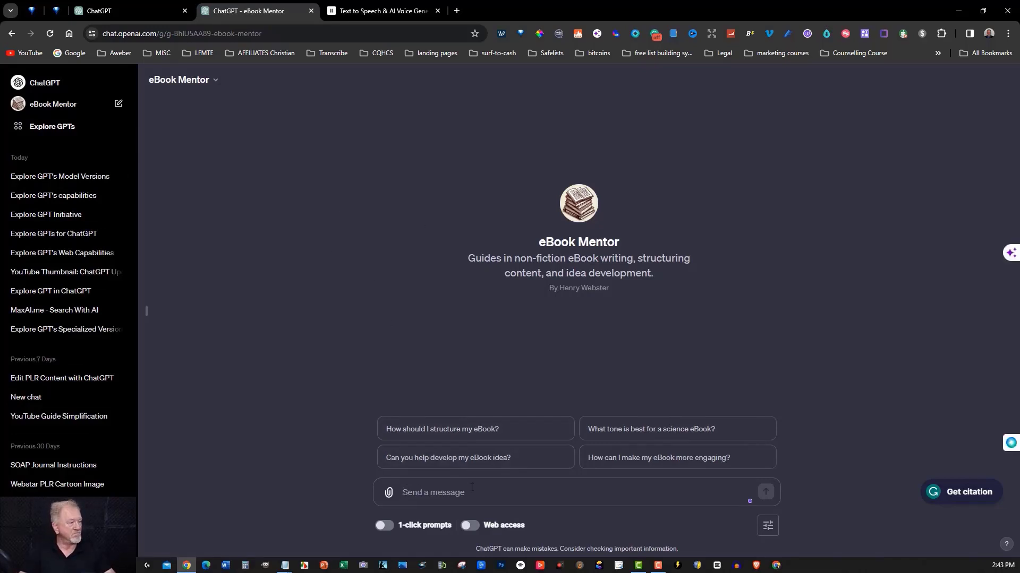
pyautogui.click(38, 86)
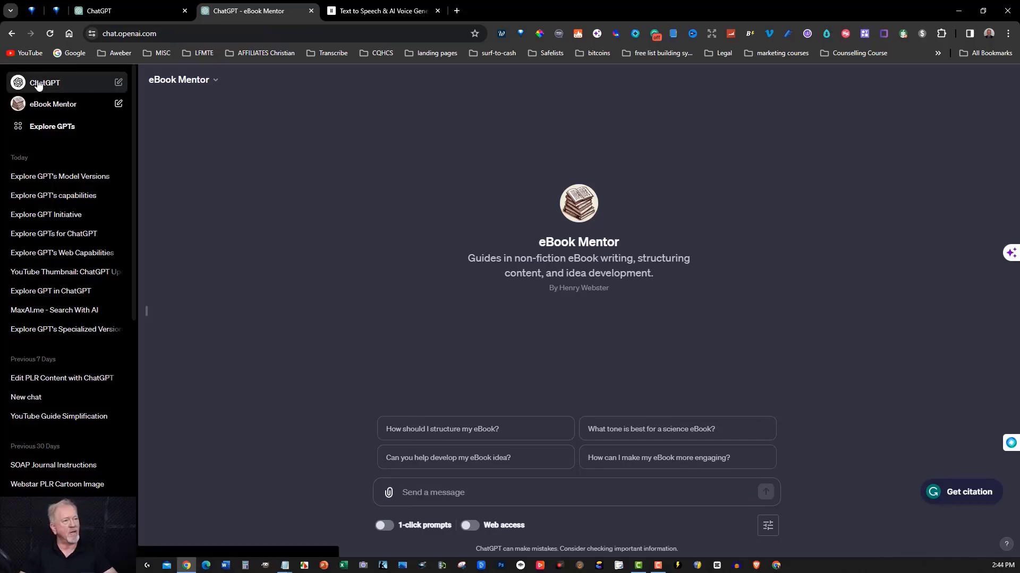
pyautogui.click(93, 99)
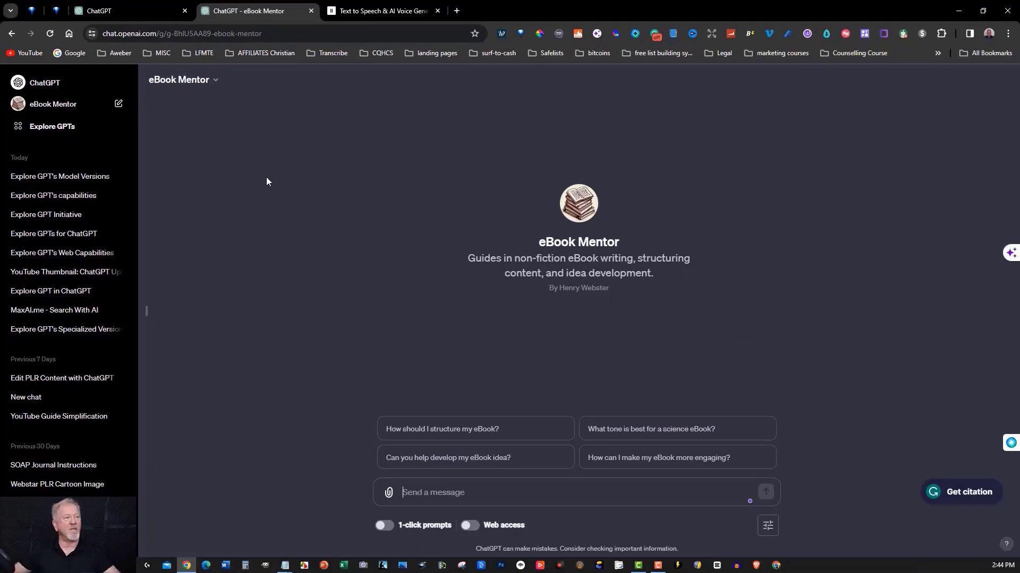